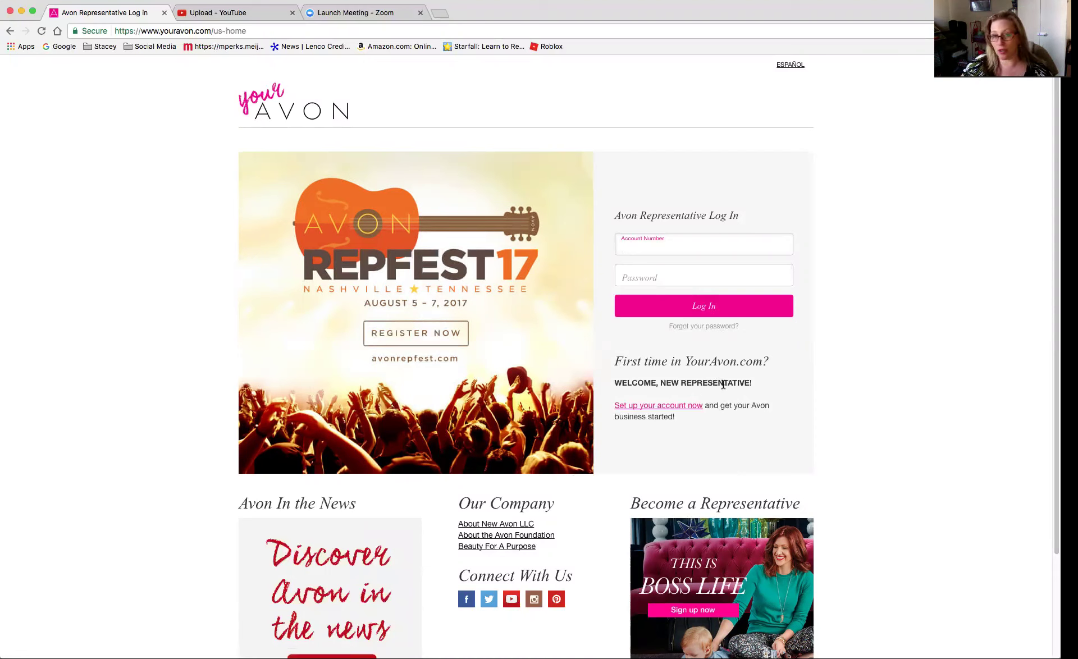
Follow 'Set up your account now' to reach the account-information confirmation page.
{"action": "left_click", "coordinate": [647, 413]}
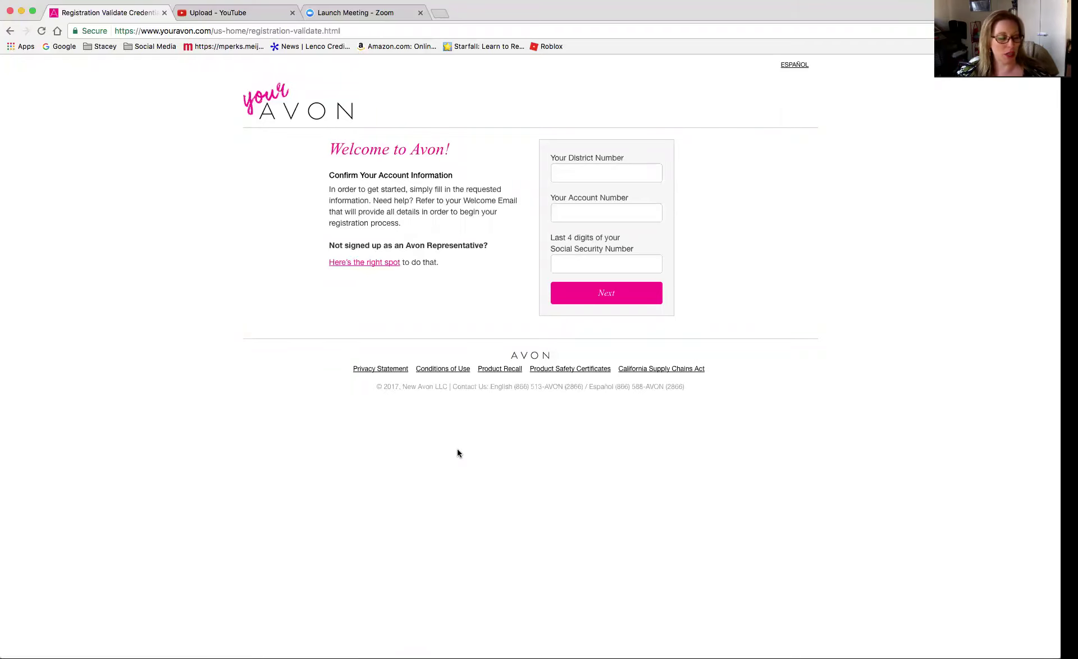
Go back to log-in and sign in with the autofilled account number and password.
{"action": "left_click", "coordinate": [10, 32]}
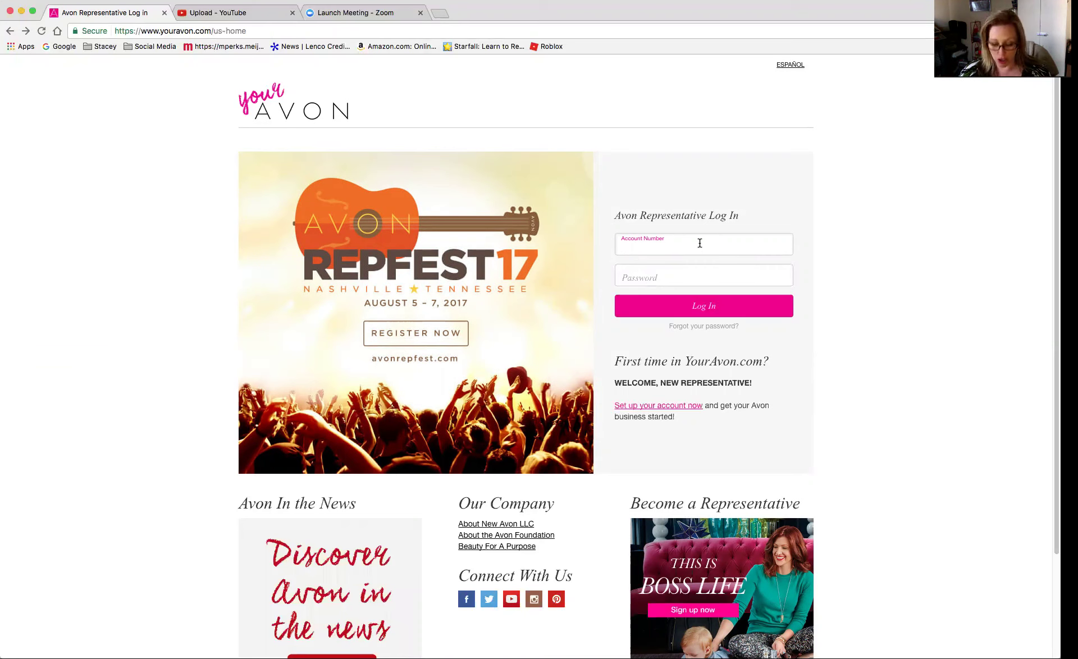
{"action": "type", "text": "17013060"}
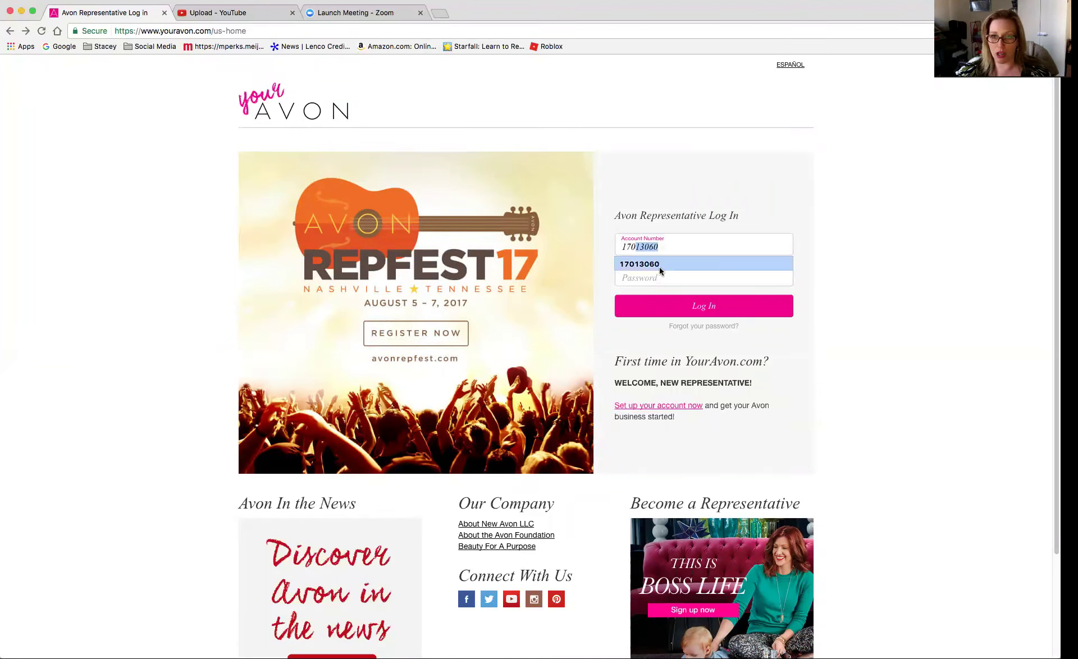
{"action": "left_click", "coordinate": [659, 265]}
{"action": "left_click", "coordinate": [652, 280]}
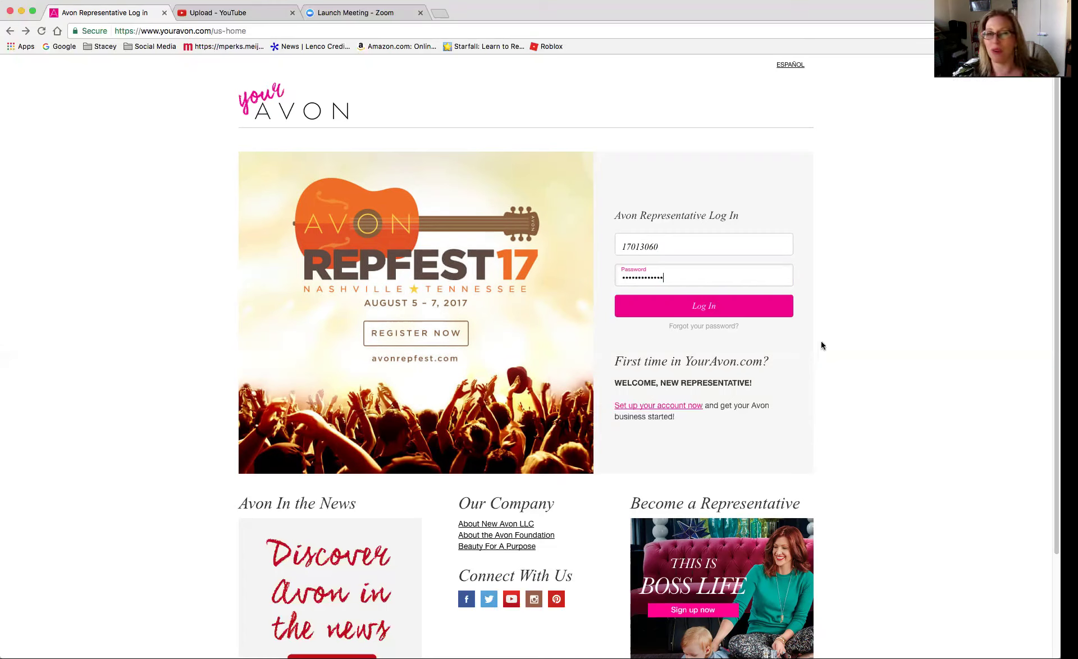
{"action": "left_click", "coordinate": [746, 303]}
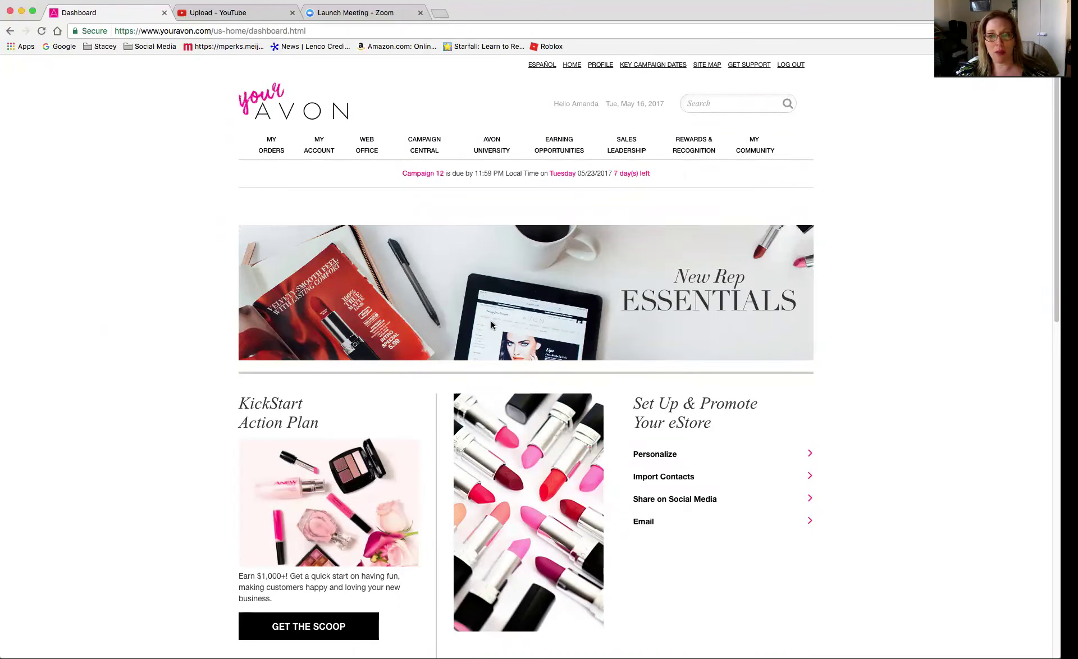
Scroll the dashboard down to Starter Kit Support, Skill Building and Minding Your Business.
{"action": "scroll", "coordinate": [492, 326], "scroll_direction": "down", "scroll_amount": 2}
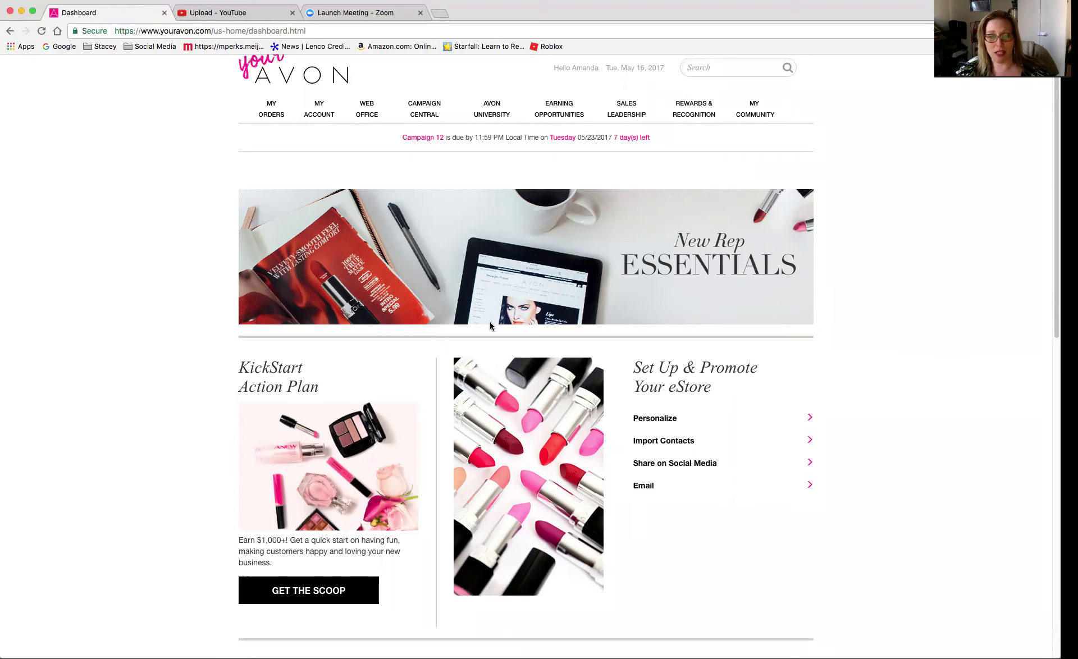
{"action": "scroll", "coordinate": [491, 325], "scroll_direction": "down", "scroll_amount": 1}
{"action": "scroll", "coordinate": [491, 325], "scroll_direction": "up", "scroll_amount": 3}
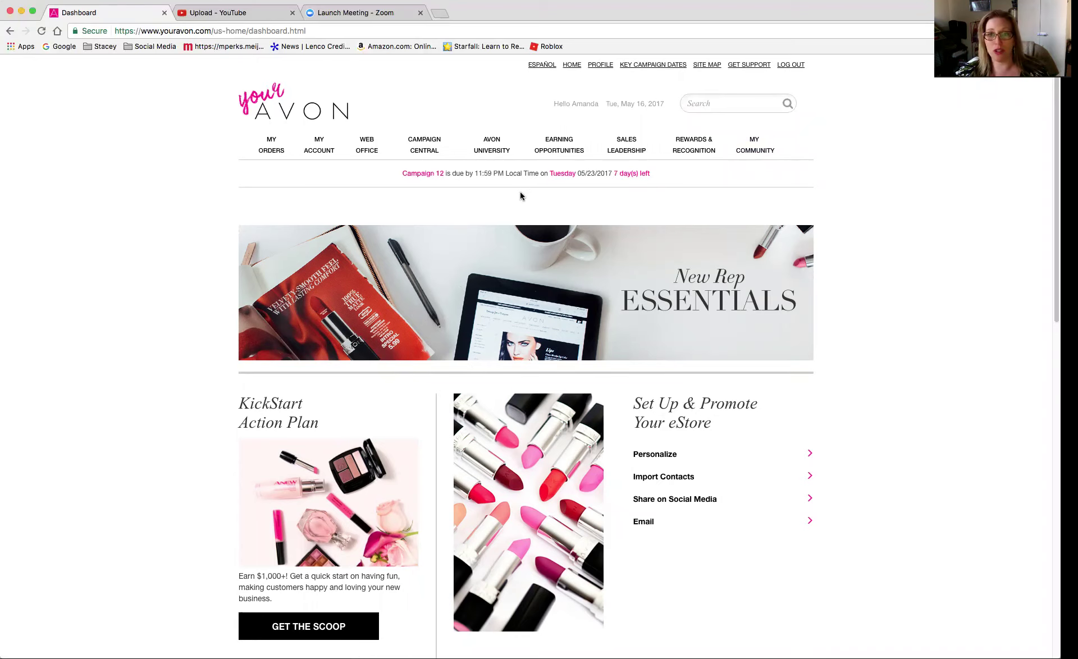
{"action": "scroll", "coordinate": [517, 202], "scroll_direction": "down", "scroll_amount": 1}
{"action": "scroll", "coordinate": [517, 202], "scroll_direction": "down", "scroll_amount": 2}
{"action": "scroll", "coordinate": [516, 205], "scroll_direction": "down", "scroll_amount": 1}
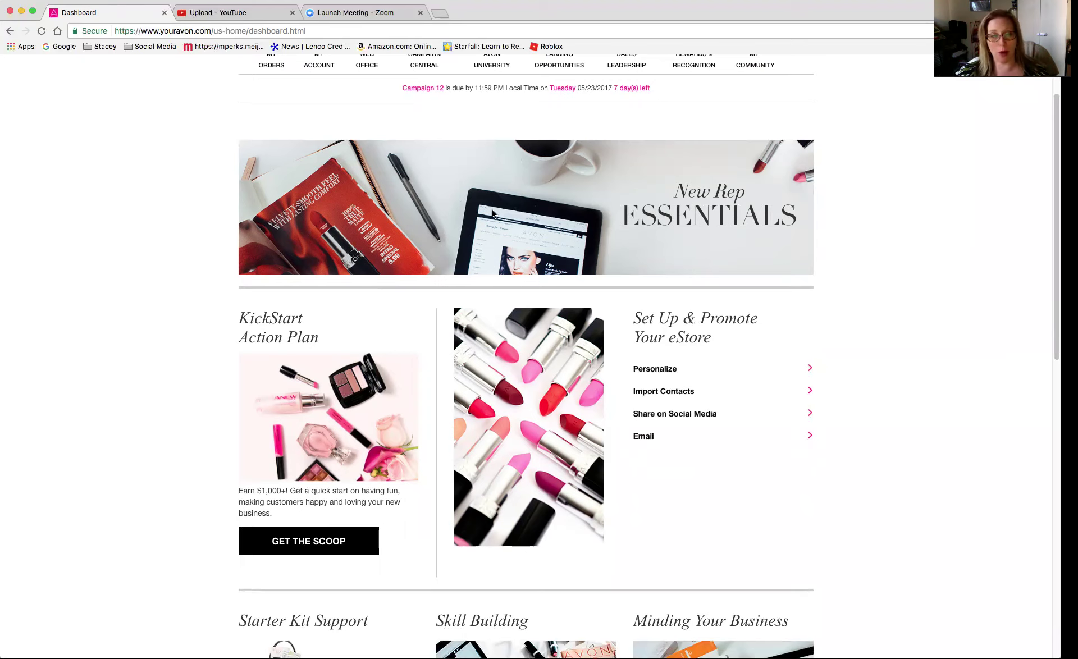
{"action": "scroll", "coordinate": [337, 299], "scroll_direction": "down", "scroll_amount": 2}
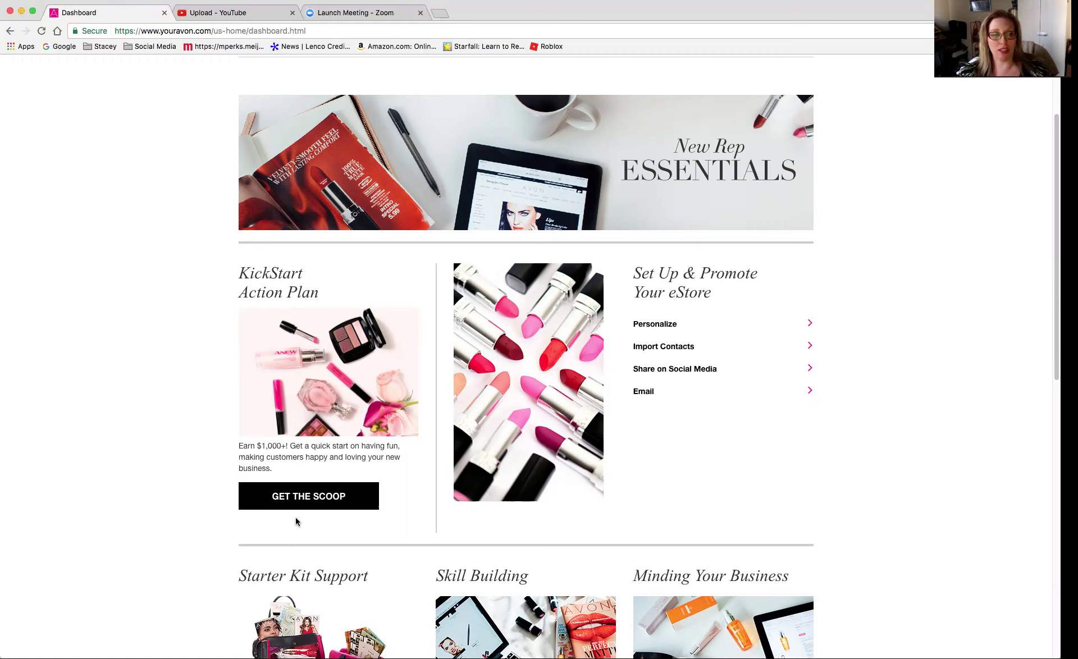
Open GET THE SCOOP, expand Set Up Your Business, then the KickStart Your Business checklist.
{"action": "left_click", "coordinate": [301, 508]}
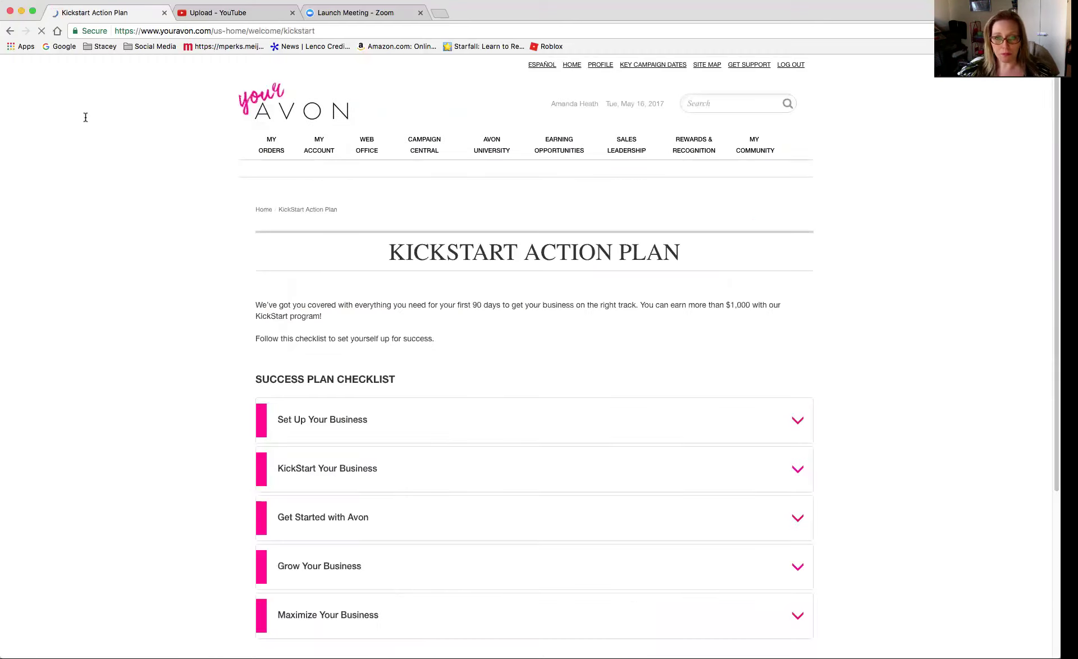
{"action": "left_click", "coordinate": [412, 403]}
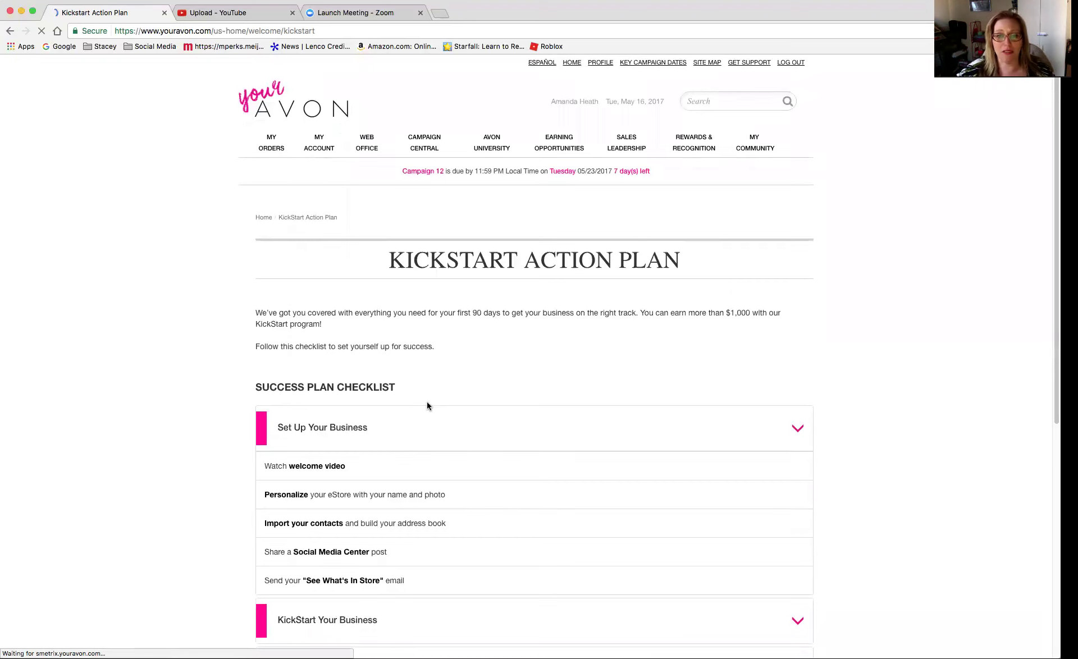
{"action": "scroll", "coordinate": [427, 405], "scroll_direction": "down", "scroll_amount": 3}
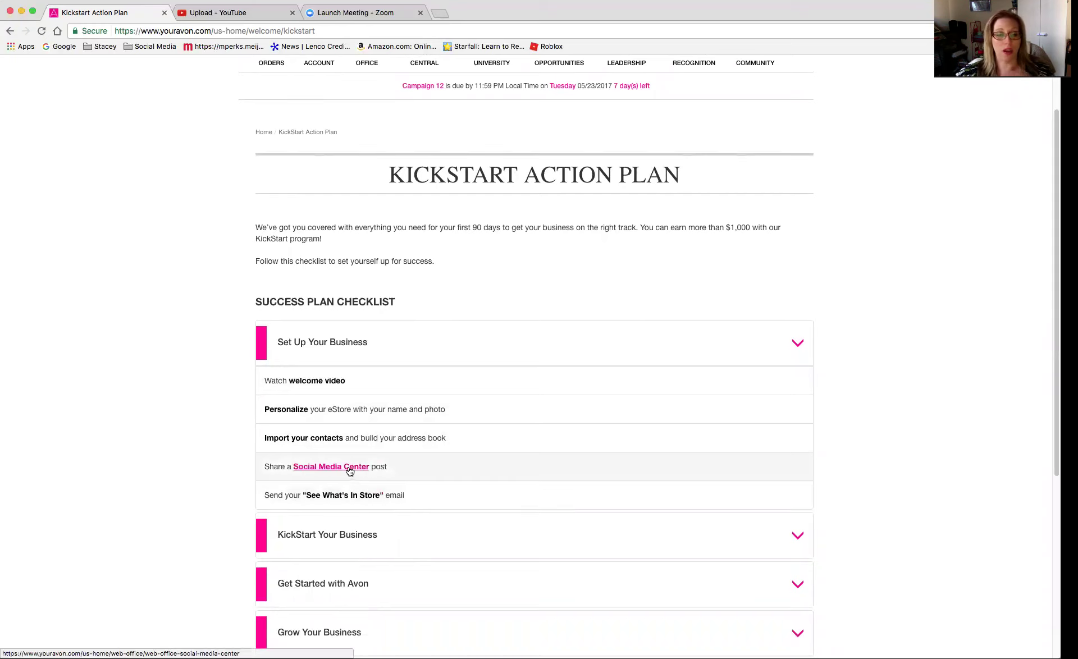
{"action": "scroll", "coordinate": [391, 474], "scroll_direction": "down", "scroll_amount": 1}
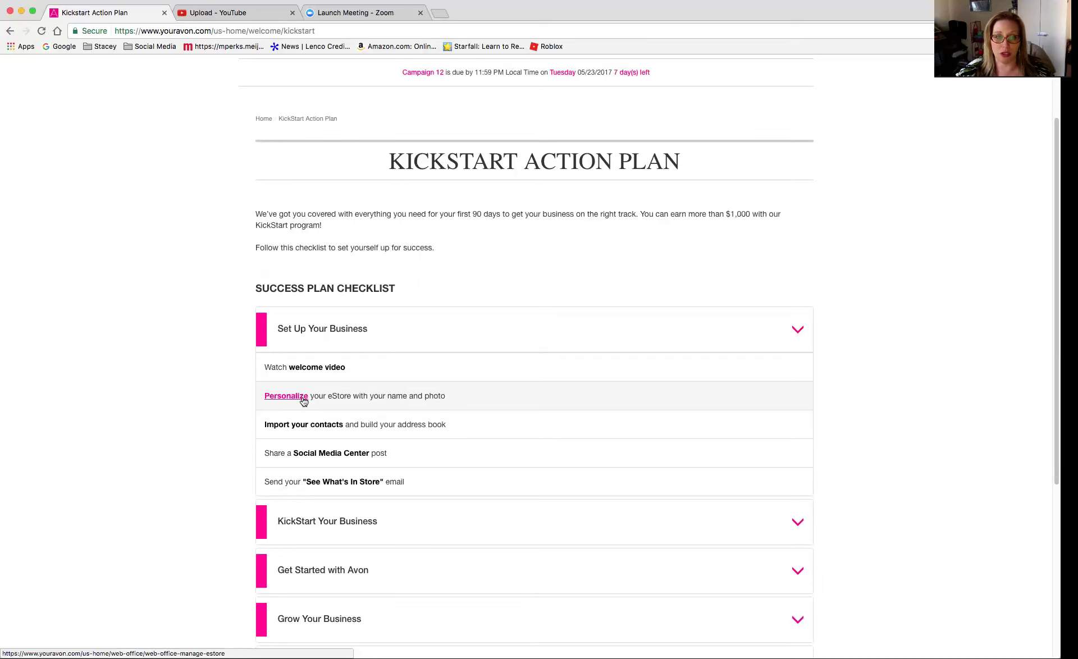
{"action": "scroll", "coordinate": [303, 402], "scroll_direction": "down", "scroll_amount": 3}
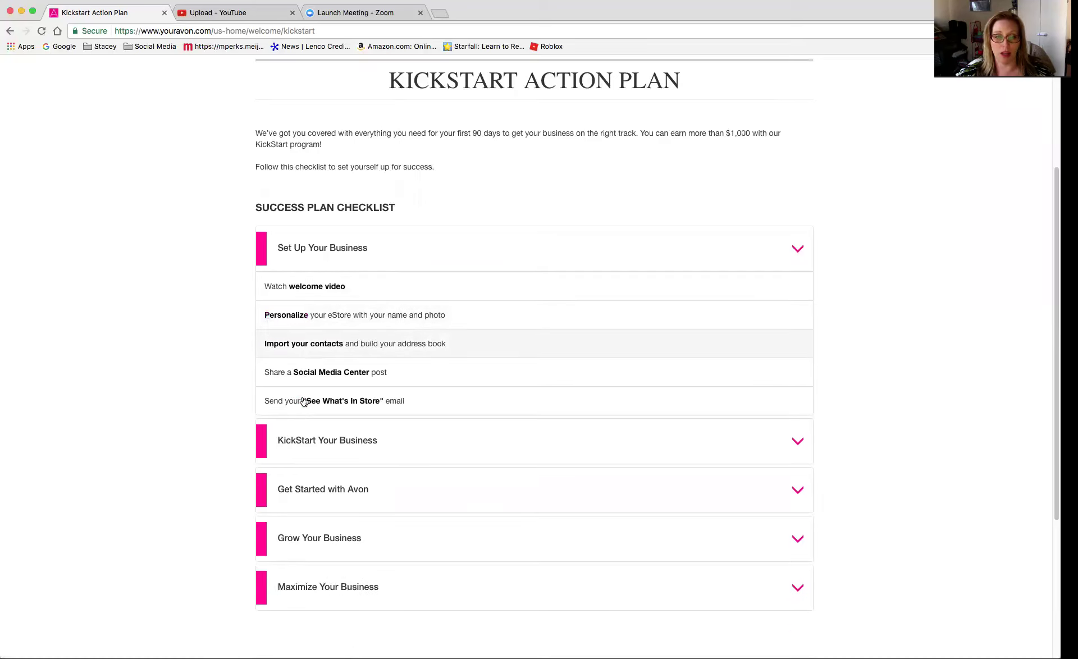
{"action": "scroll", "coordinate": [783, 449], "scroll_direction": "down", "scroll_amount": 1}
{"action": "left_click", "coordinate": [793, 438]}
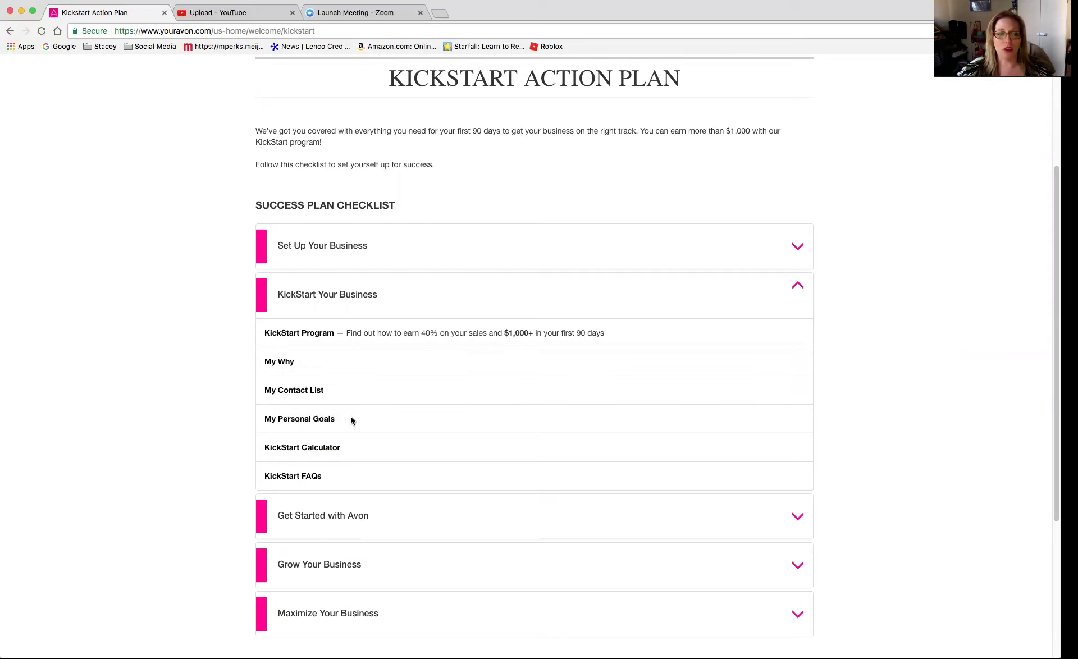
{"action": "scroll", "coordinate": [480, 448], "scroll_direction": "down", "scroll_amount": 3}
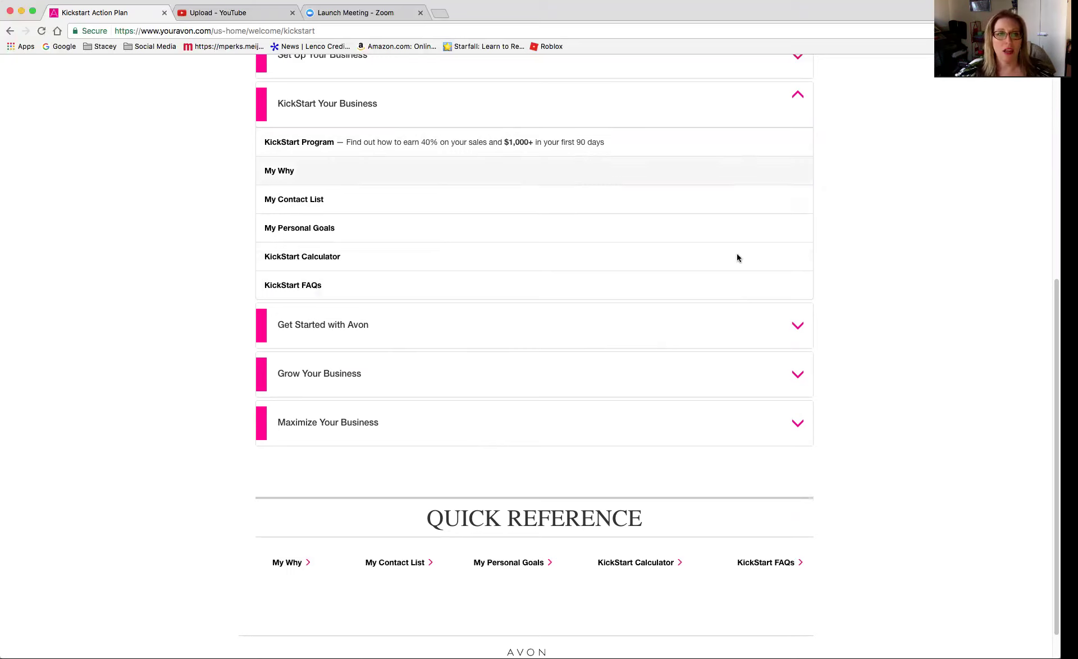
Expand the Get Started with Avon, Grow Your Business and Maximize Your Business checklists in turn.
{"action": "left_click", "coordinate": [797, 327]}
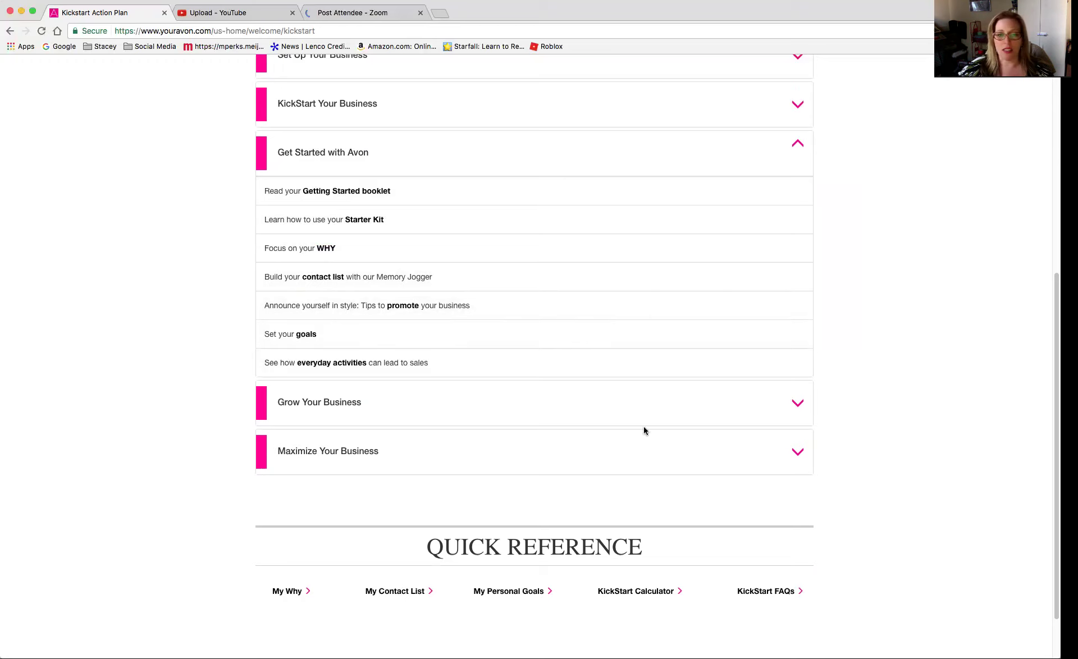
{"action": "left_click", "coordinate": [792, 403]}
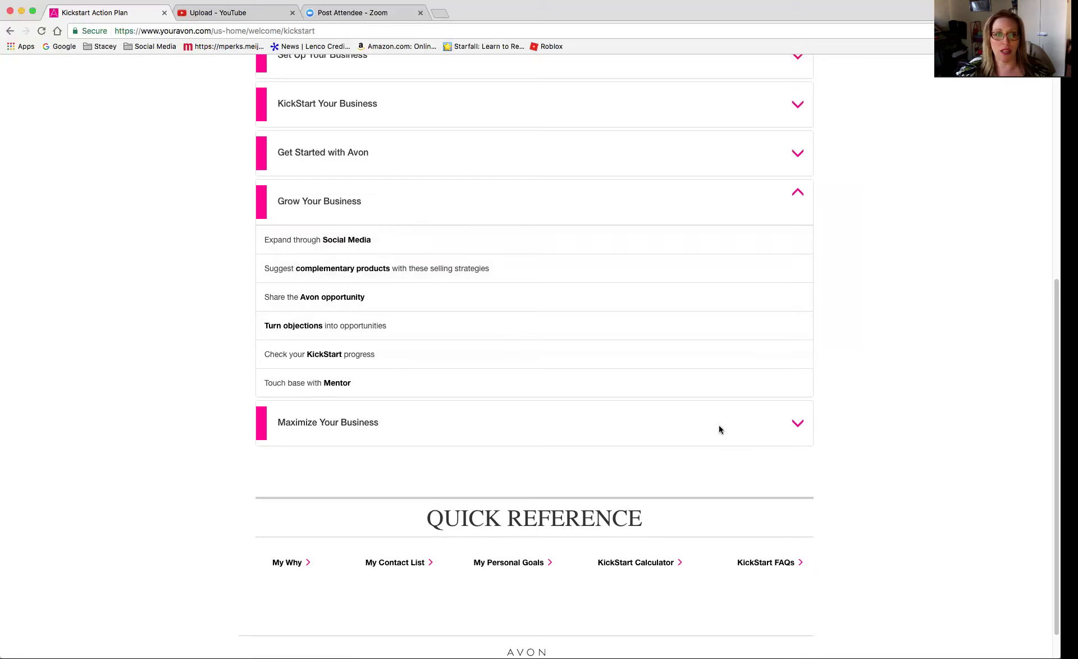
{"action": "left_click", "coordinate": [799, 423]}
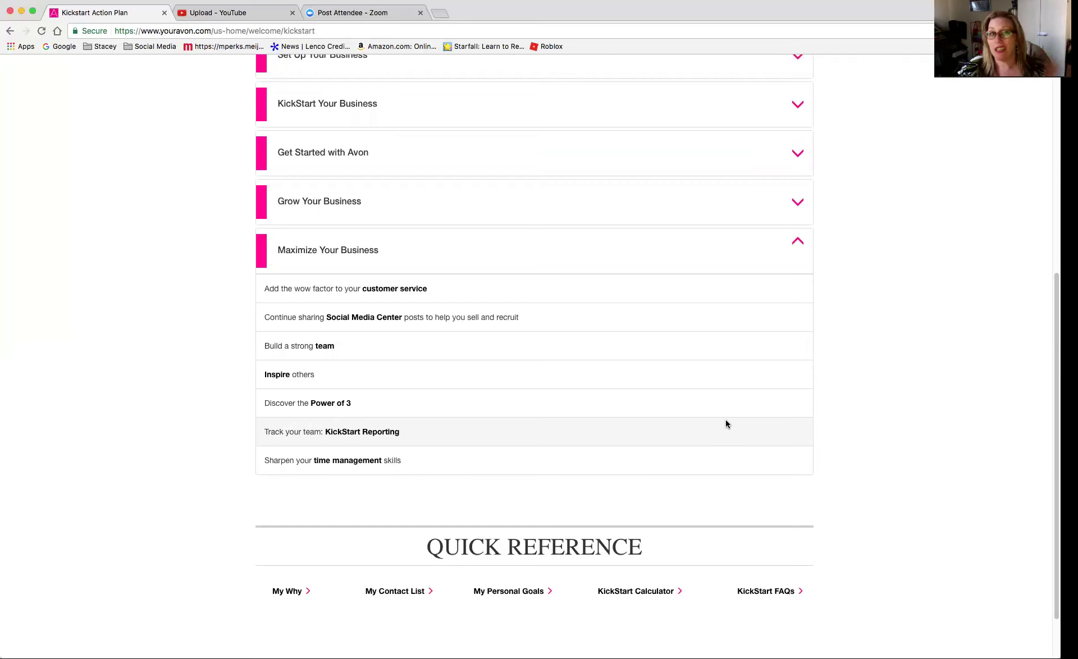
{"action": "scroll", "coordinate": [725, 421], "scroll_direction": "down", "scroll_amount": 1}
{"action": "scroll", "coordinate": [726, 421], "scroll_direction": "up", "scroll_amount": 2}
{"action": "scroll", "coordinate": [725, 421], "scroll_direction": "up", "scroll_amount": 6}
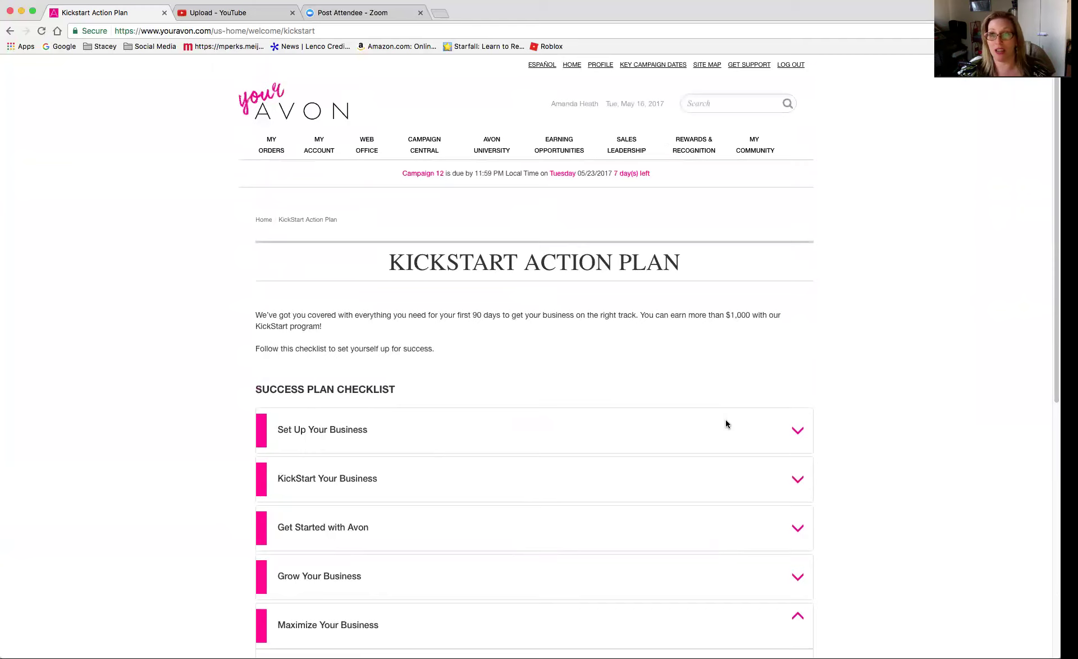
{"action": "scroll", "coordinate": [725, 423], "scroll_direction": "down", "scroll_amount": 3}
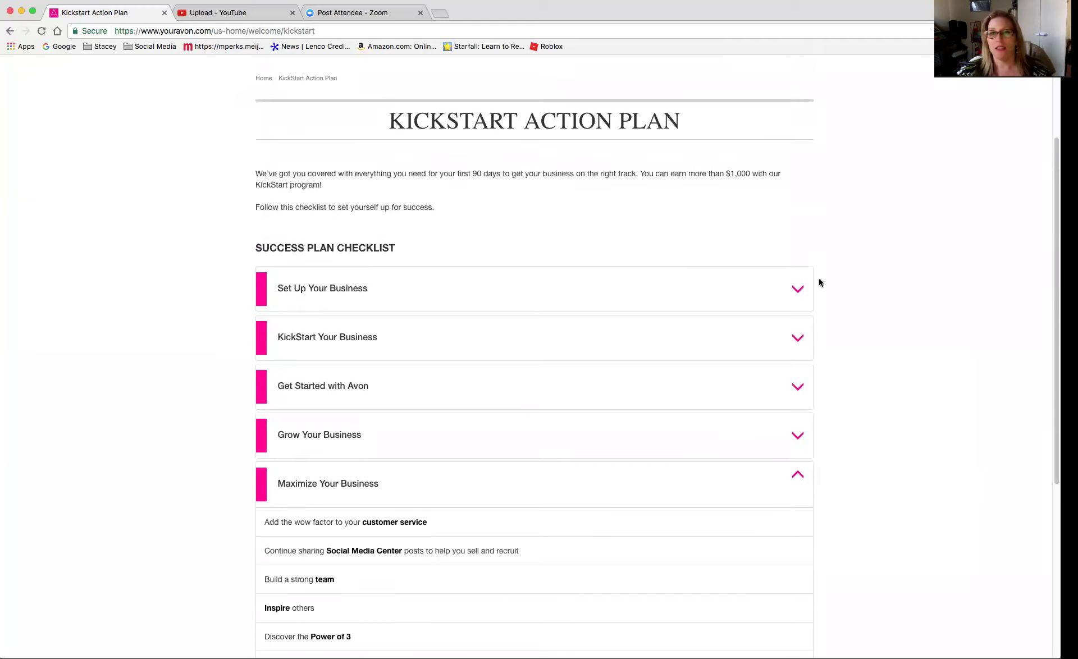
Expand the Set Up Your Business checklist again.
{"action": "left_click", "coordinate": [791, 296]}
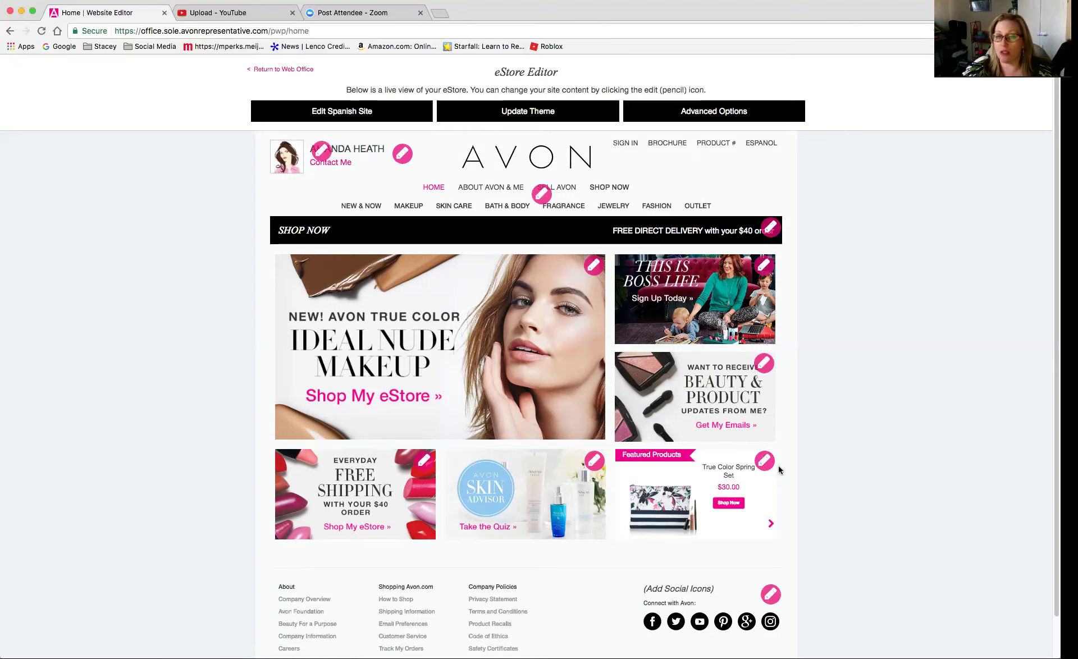
Add a Featured Products module with all ten products selected and save it.
{"action": "left_click", "coordinate": [759, 464]}
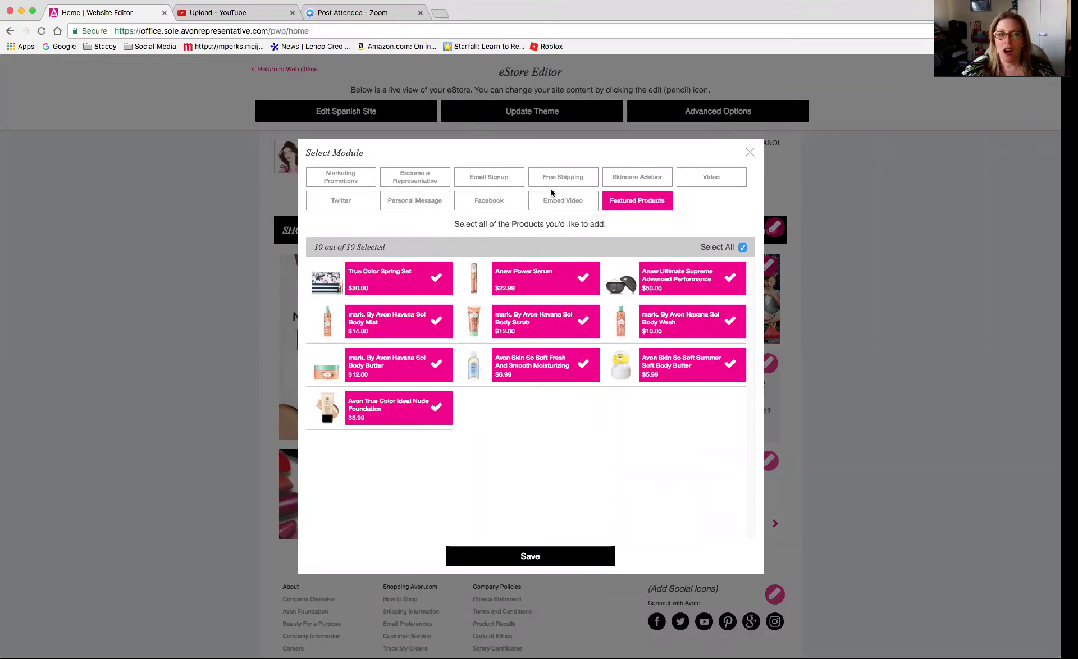
{"action": "left_click", "coordinate": [88, 242]}
{"action": "scroll", "coordinate": [212, 214], "scroll_direction": "down", "scroll_amount": 2}
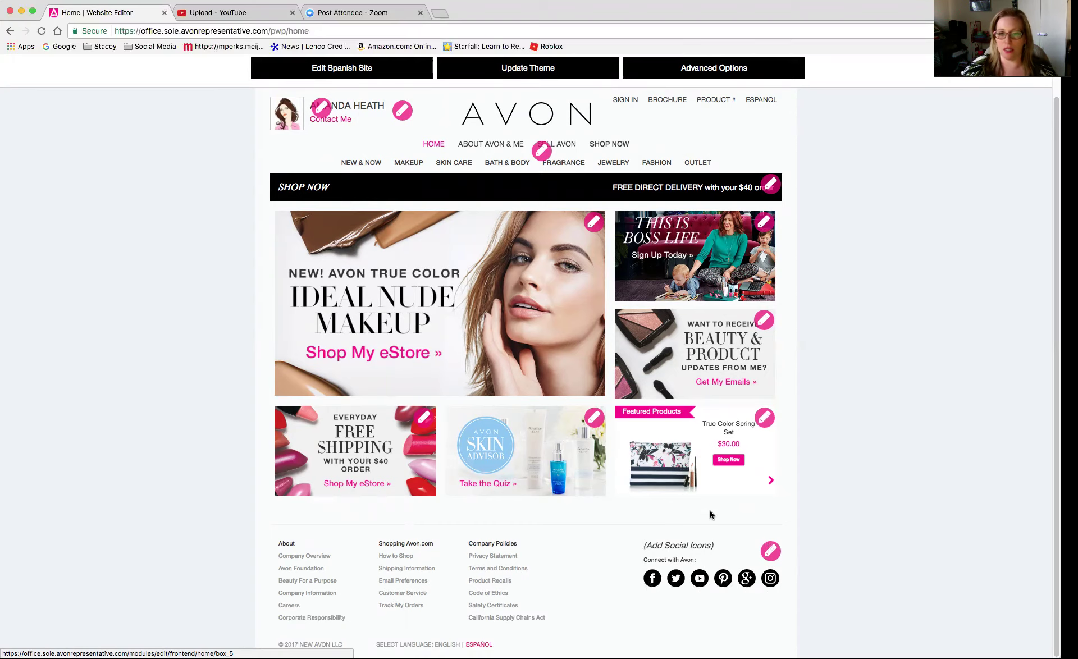
{"action": "scroll", "coordinate": [399, 532], "scroll_direction": "up", "scroll_amount": 2}
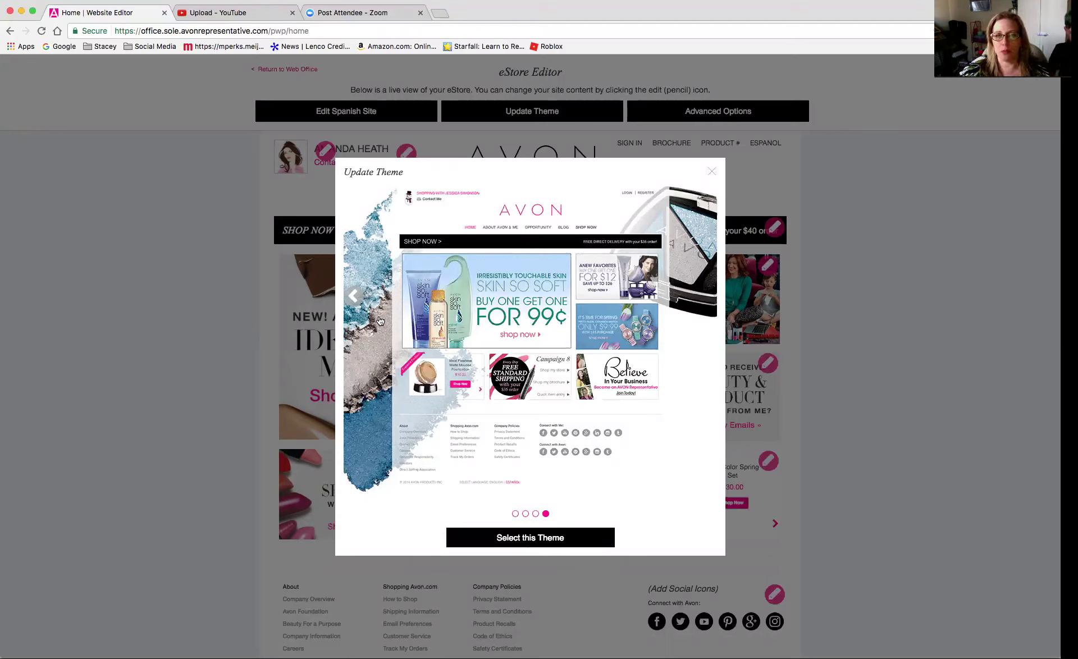
Preview the themes in the carousel, then select the third, pink lipstick theme.
{"action": "left_click", "coordinate": [354, 297]}
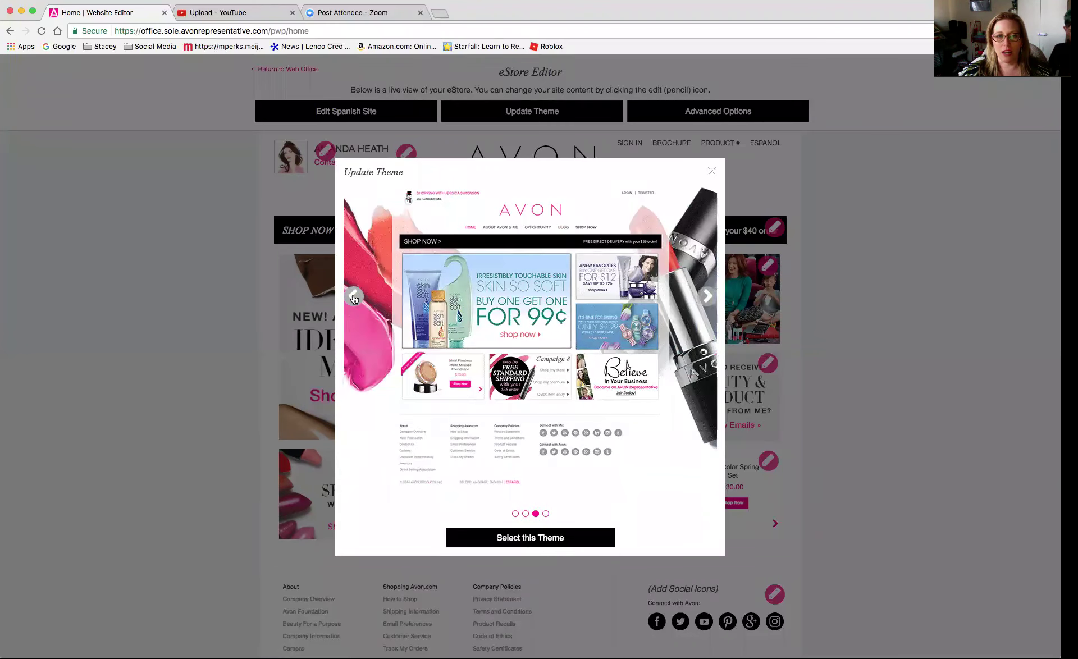
{"action": "left_click", "coordinate": [353, 297]}
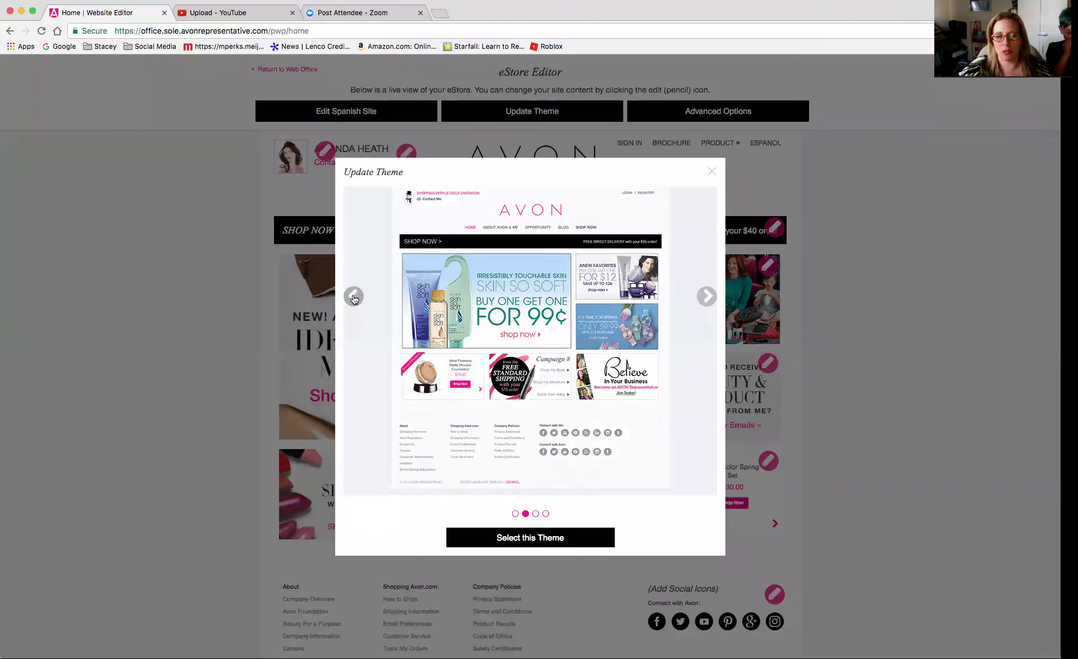
{"action": "left_click", "coordinate": [353, 297]}
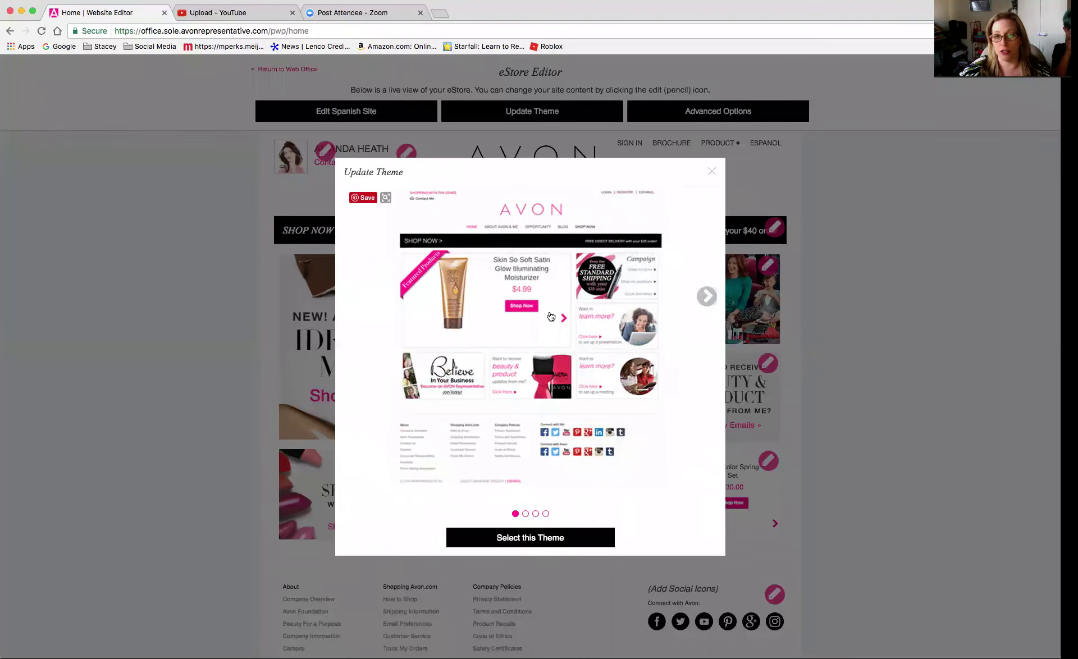
{"action": "left_click", "coordinate": [701, 298]}
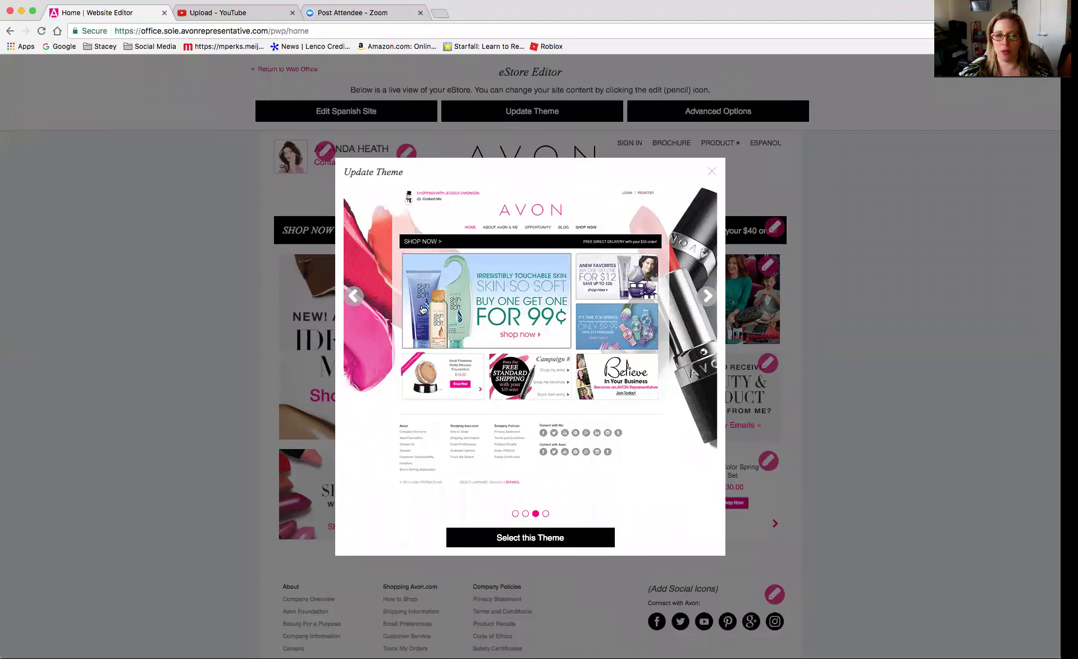
{"action": "left_click", "coordinate": [534, 539]}
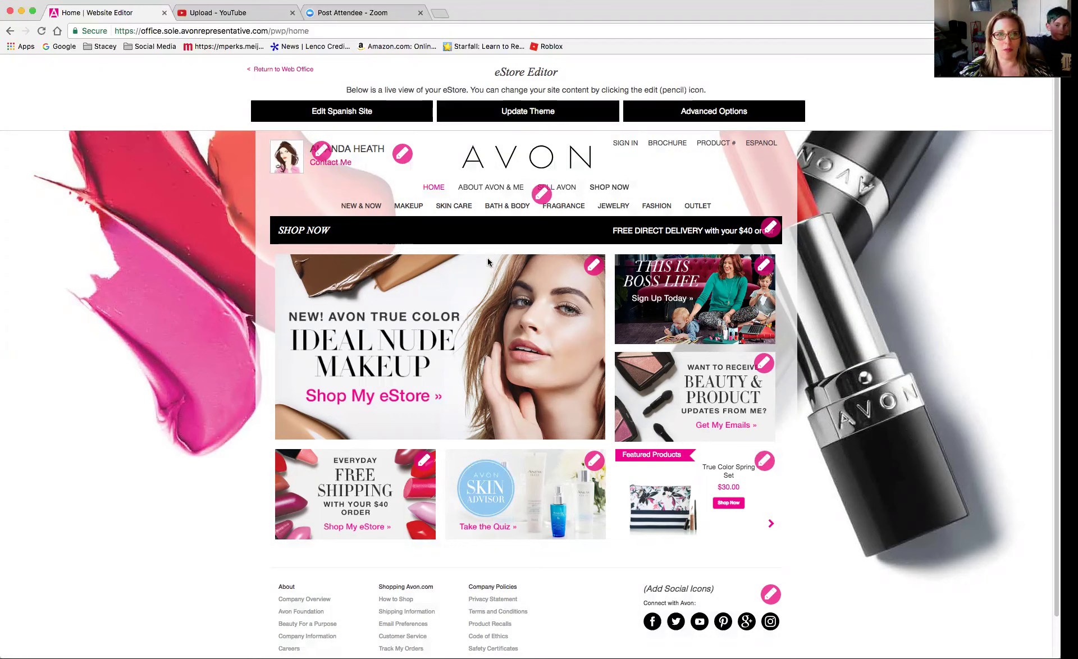
{"action": "left_click", "coordinate": [289, 69]}
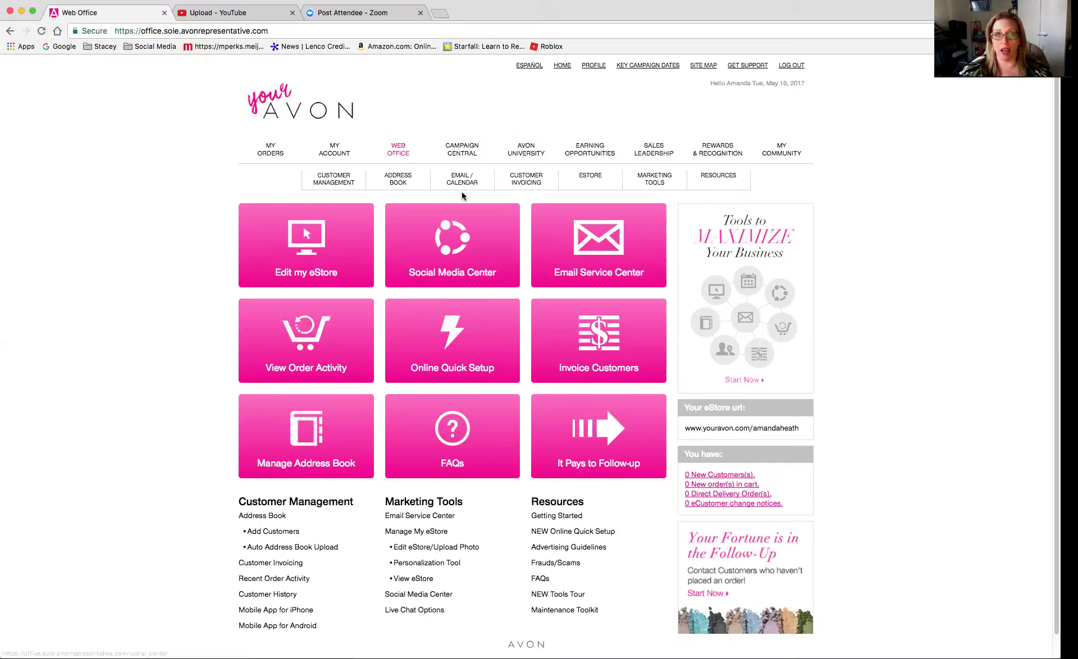
{"action": "left_click", "coordinate": [446, 373]}
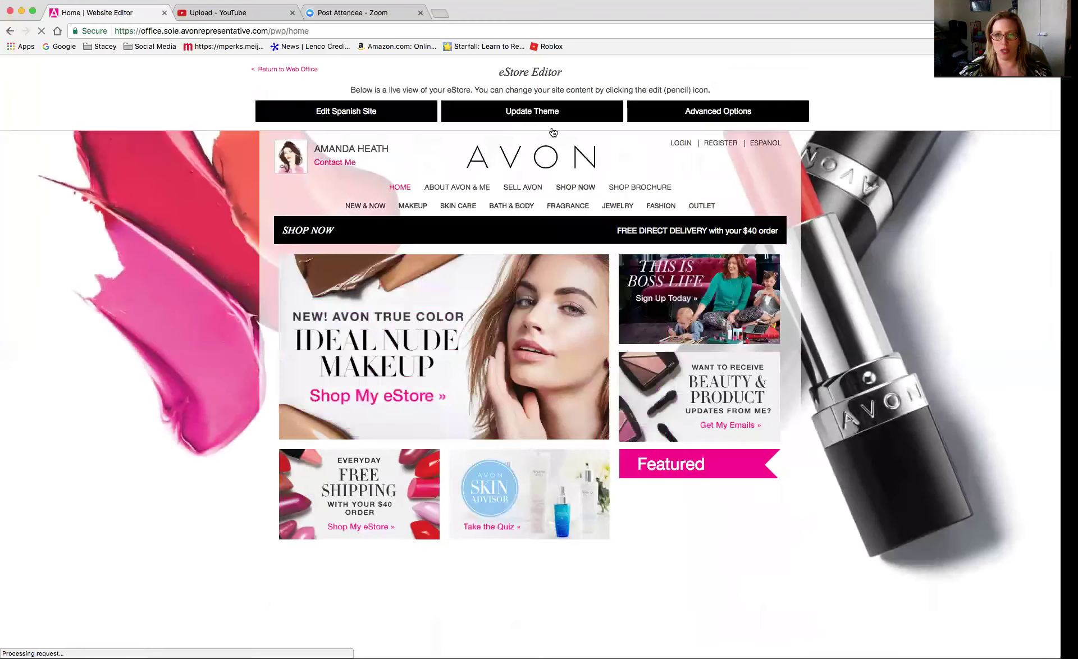
{"action": "left_click", "coordinate": [692, 115]}
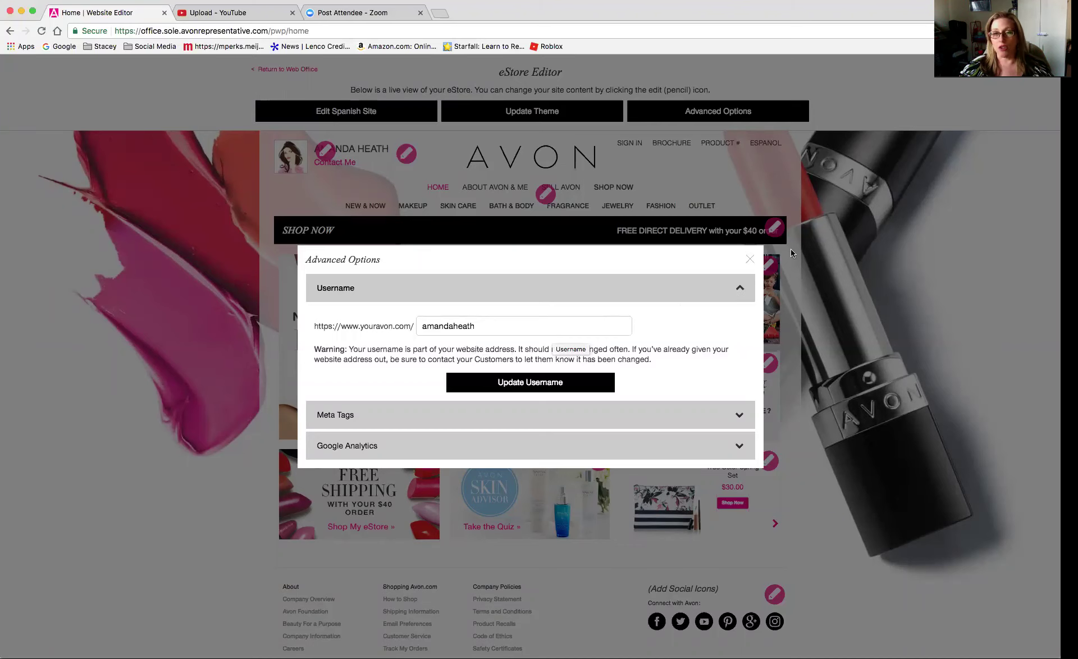
{"action": "left_click", "coordinate": [750, 260]}
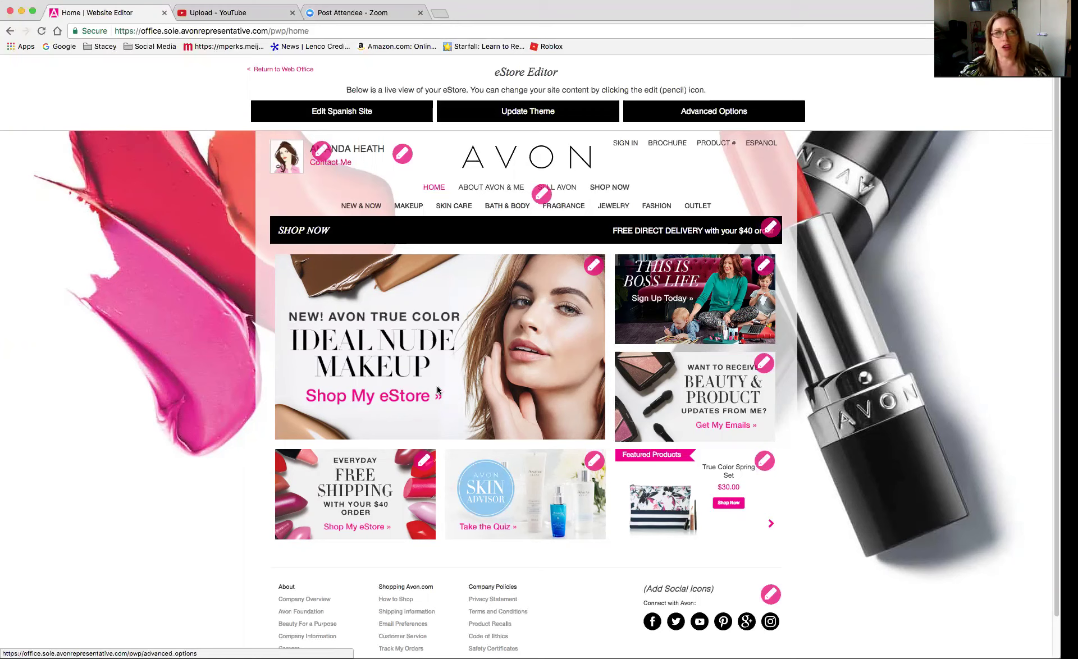
Return to Web Office, open the dashboard and scroll to Set Up & Promote Your eStore.
{"action": "left_click", "coordinate": [279, 70]}
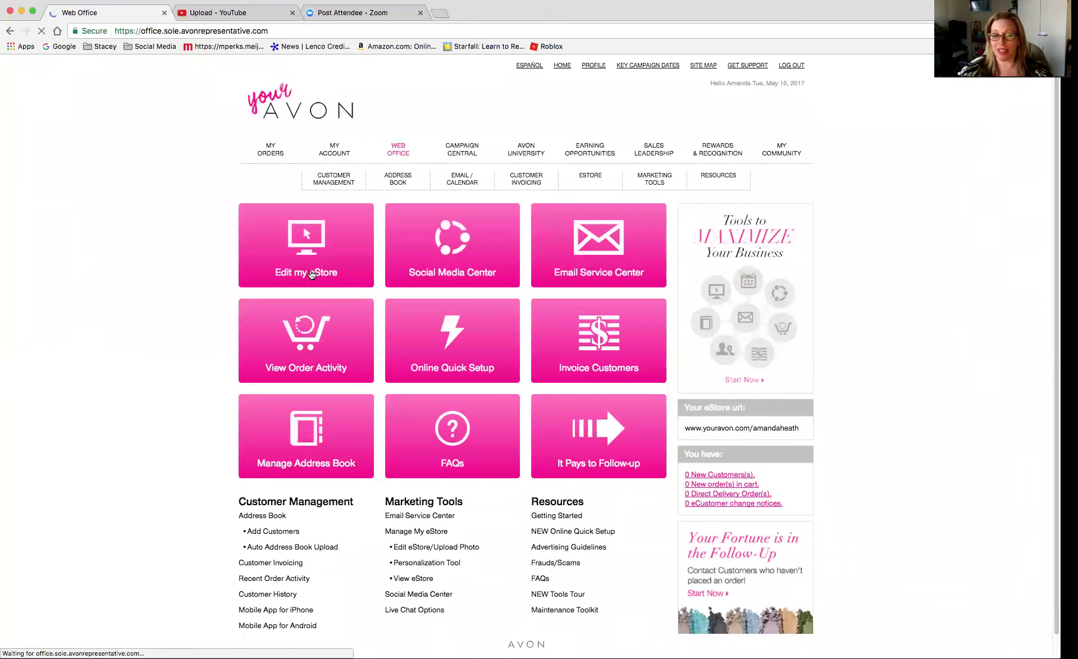
{"action": "left_click", "coordinate": [271, 114]}
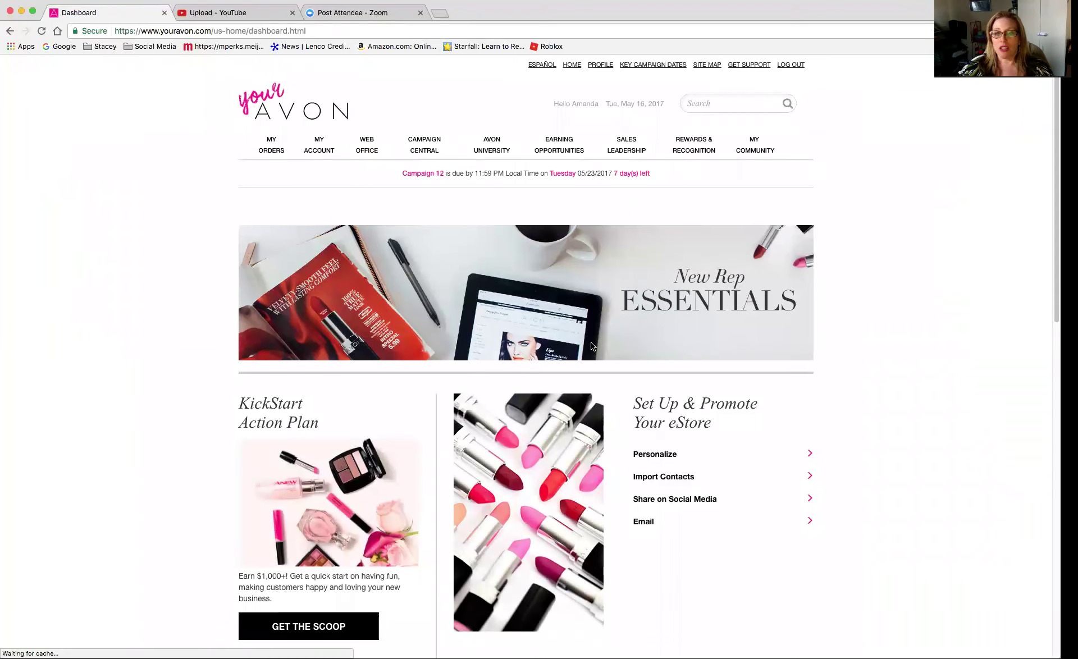
{"action": "scroll", "coordinate": [600, 337], "scroll_direction": "down", "scroll_amount": 2}
{"action": "scroll", "coordinate": [612, 331], "scroll_direction": "down", "scroll_amount": 2}
{"action": "scroll", "coordinate": [623, 325], "scroll_direction": "down", "scroll_amount": 1}
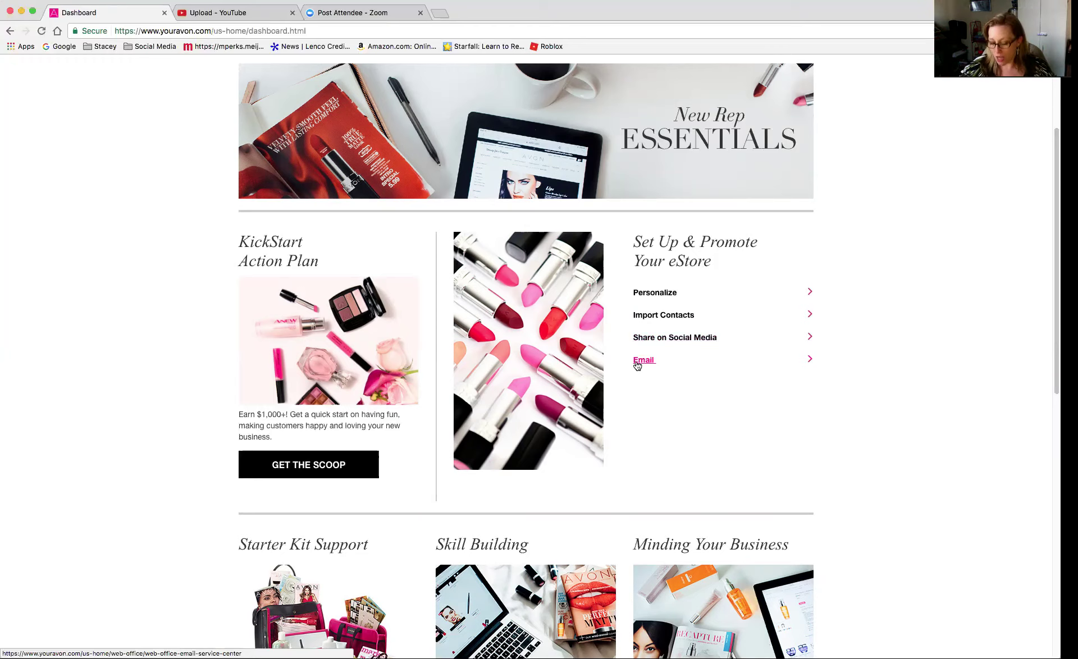
Scroll to Starter Kit Support and open the Put your kit to work page.
{"action": "scroll", "coordinate": [627, 393], "scroll_direction": "up", "scroll_amount": 3}
{"action": "scroll", "coordinate": [627, 394], "scroll_direction": "down", "scroll_amount": 10}
{"action": "scroll", "coordinate": [627, 393], "scroll_direction": "down", "scroll_amount": 3}
{"action": "scroll", "coordinate": [625, 393], "scroll_direction": "up", "scroll_amount": 6}
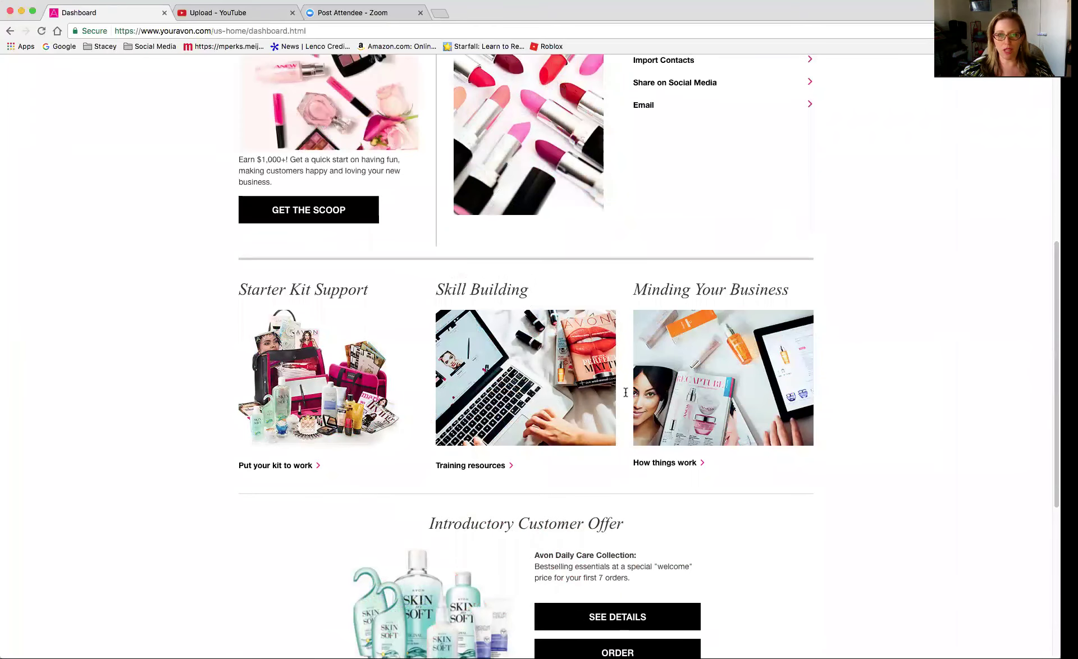
{"action": "scroll", "coordinate": [625, 391], "scroll_direction": "down", "scroll_amount": 1}
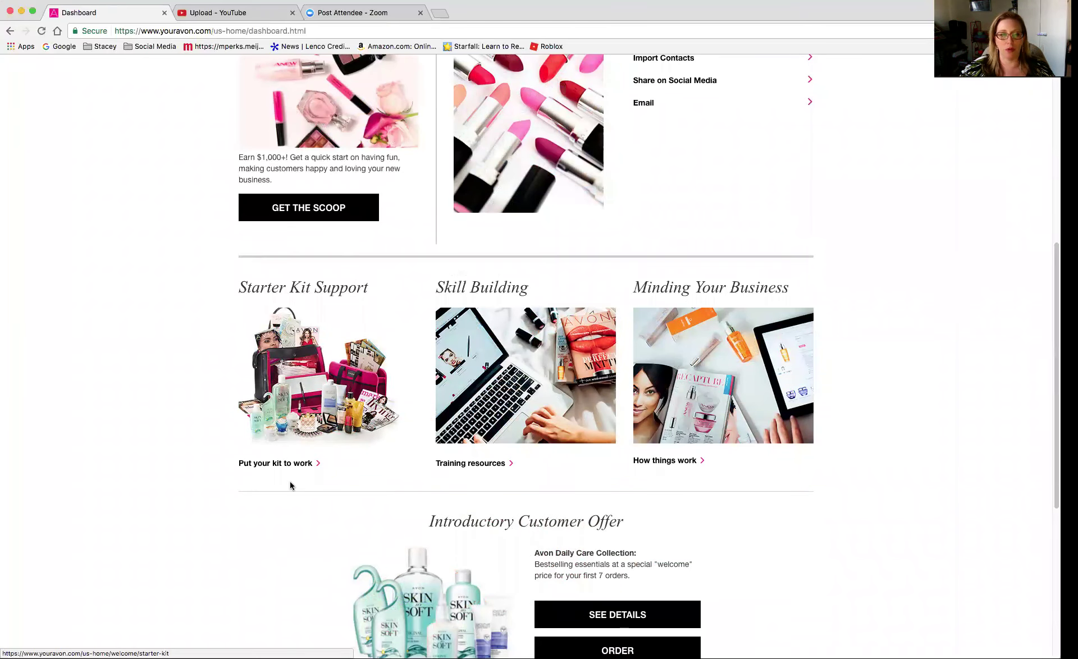
{"action": "left_click", "coordinate": [289, 463]}
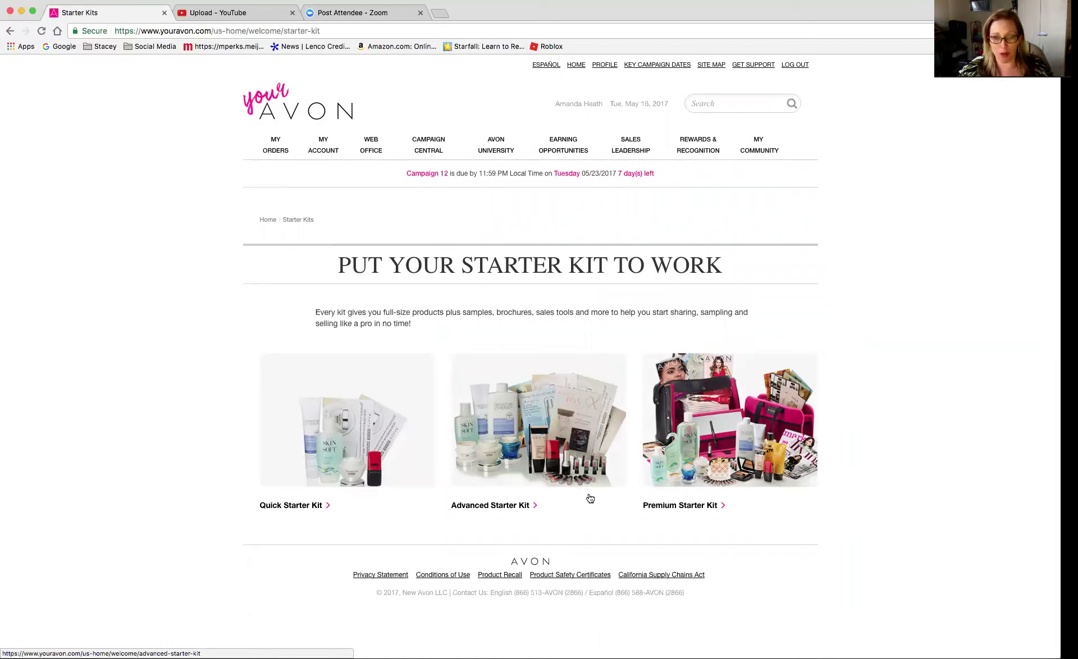
{"action": "mouse_move", "coordinate": [347, 421]}
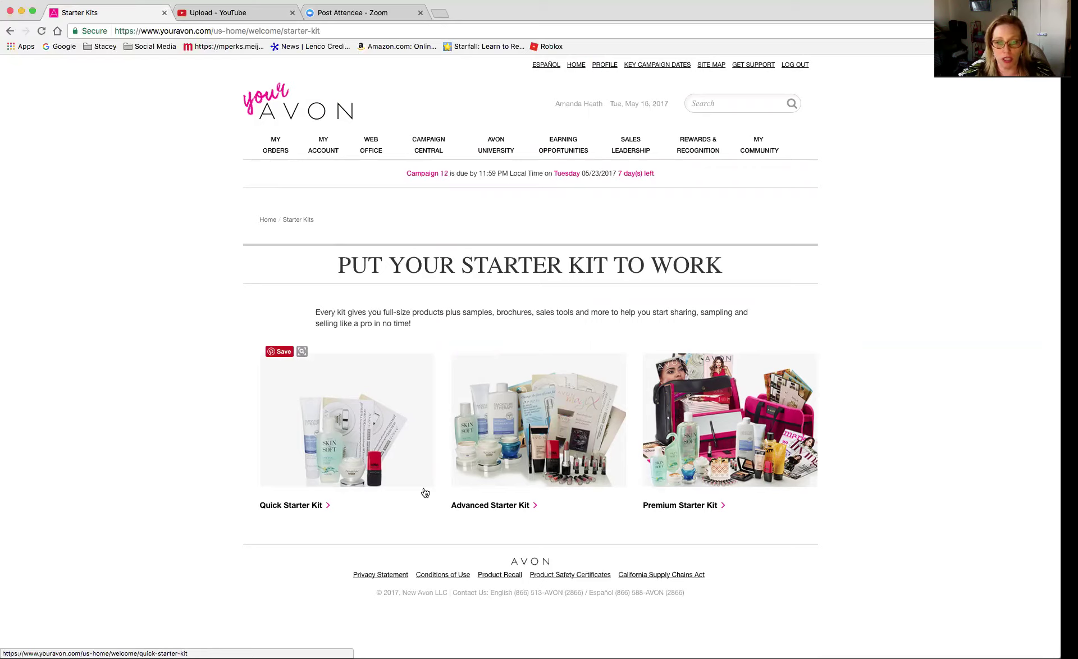
Open the Quick Starter Kit details page and scroll down to its product carousel.
{"action": "left_click", "coordinate": [283, 504]}
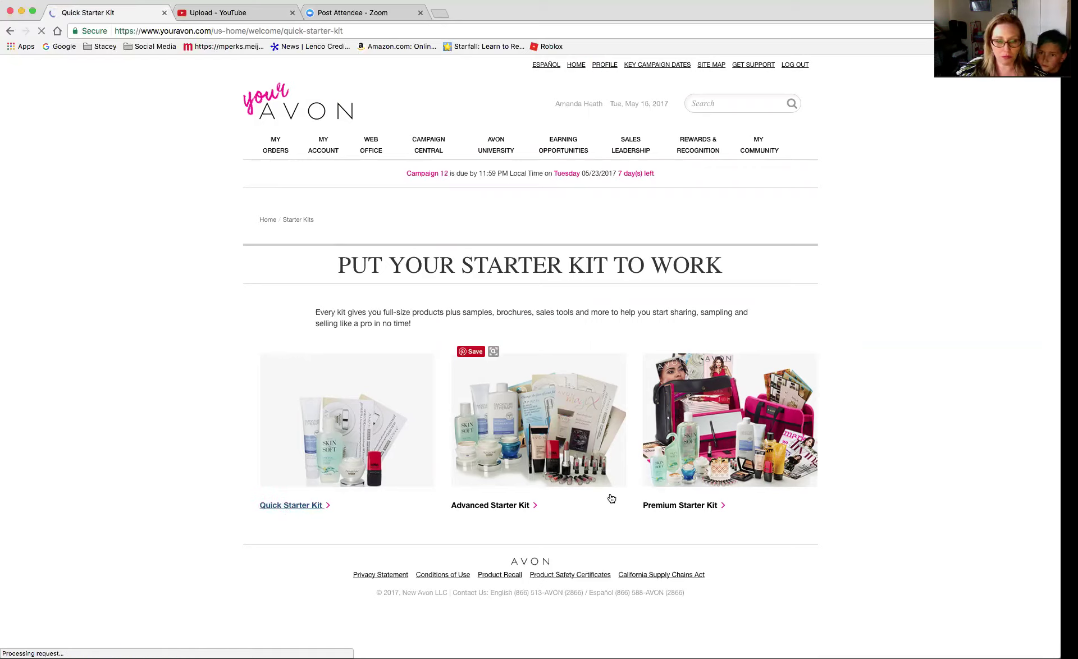
{"action": "scroll", "coordinate": [611, 498], "scroll_direction": "down", "scroll_amount": 1}
{"action": "scroll", "coordinate": [611, 499], "scroll_direction": "down", "scroll_amount": 5}
{"action": "scroll", "coordinate": [611, 499], "scroll_direction": "down", "scroll_amount": 1}
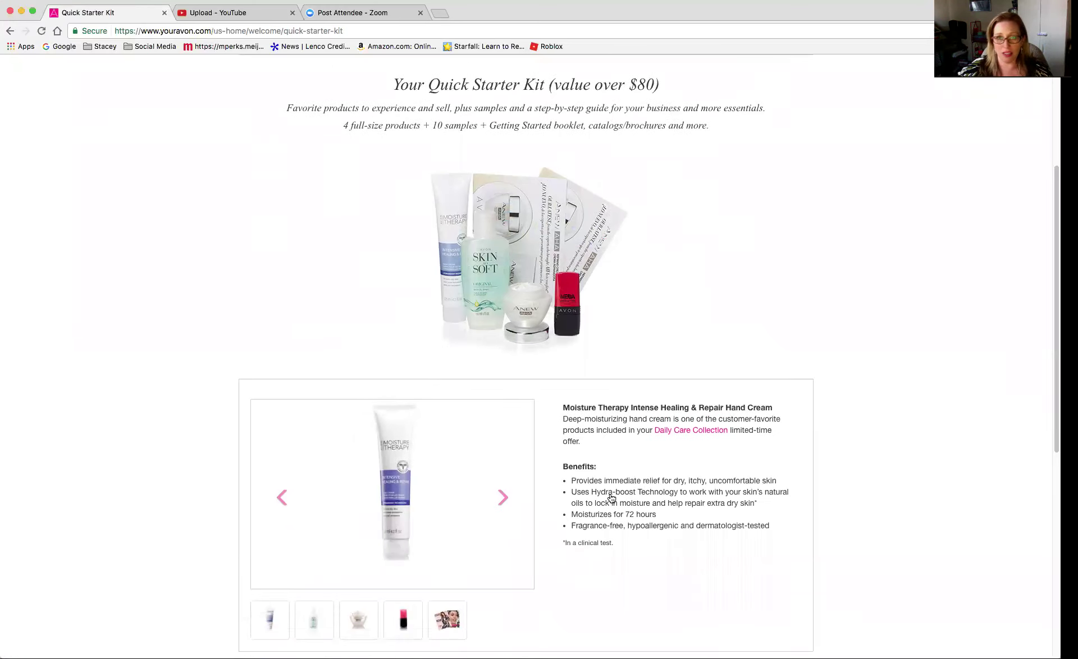
{"action": "scroll", "coordinate": [611, 499], "scroll_direction": "down", "scroll_amount": 2}
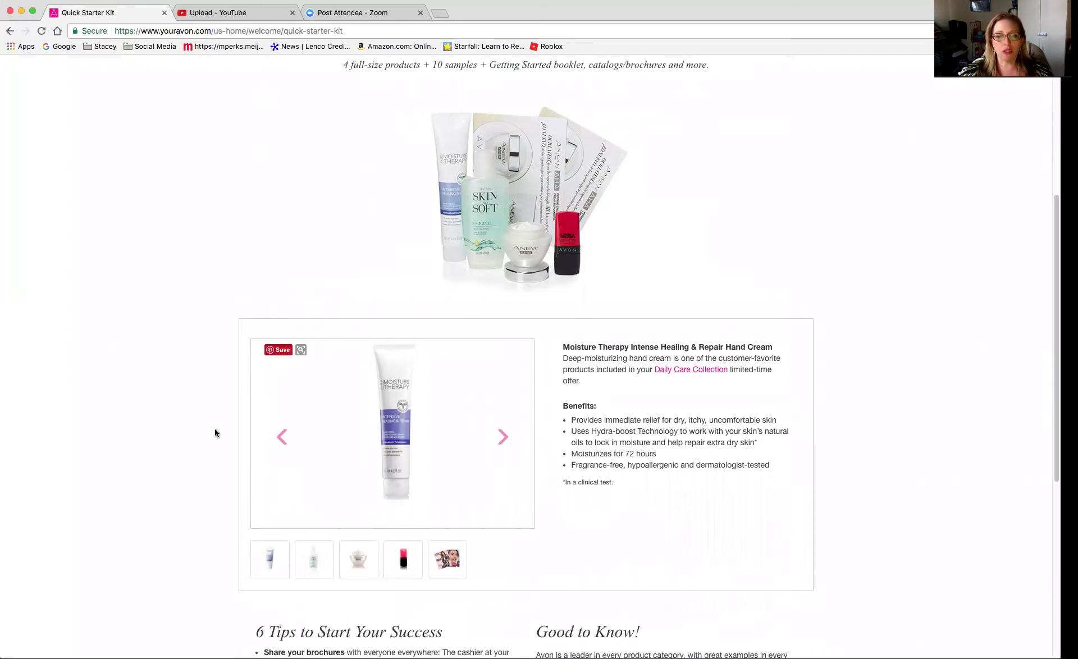
View each kit item: Skin So Soft oil spray, Anew AHA Refining Cream, mascara, and sales tools.
{"action": "left_click", "coordinate": [312, 558]}
{"action": "left_click", "coordinate": [347, 558]}
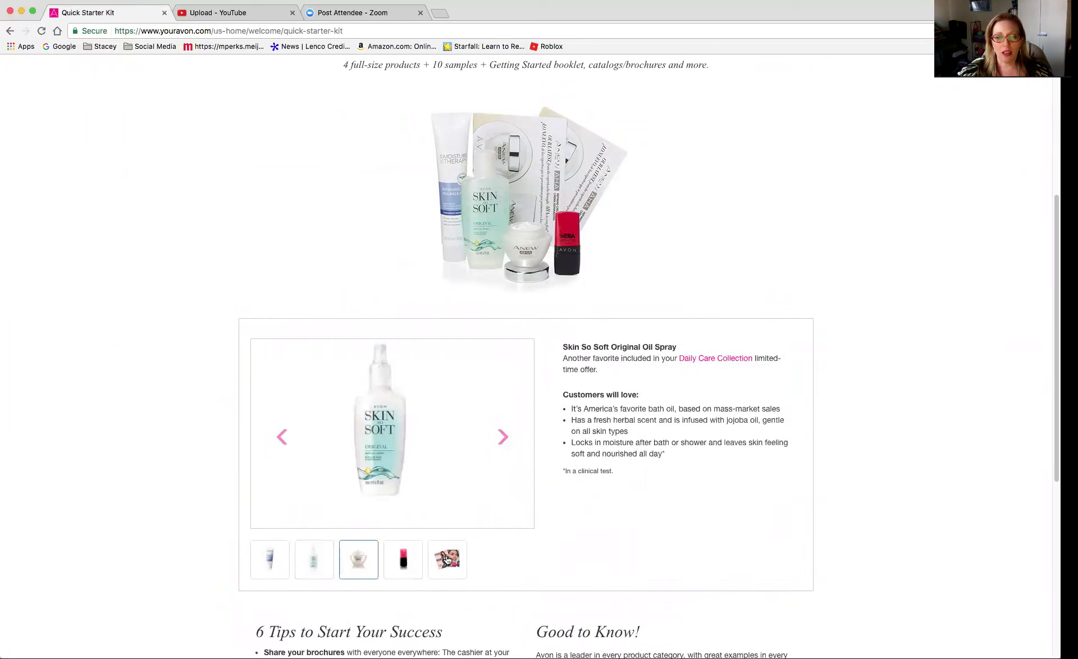
{"action": "left_click", "coordinate": [403, 562]}
{"action": "left_click", "coordinate": [443, 570]}
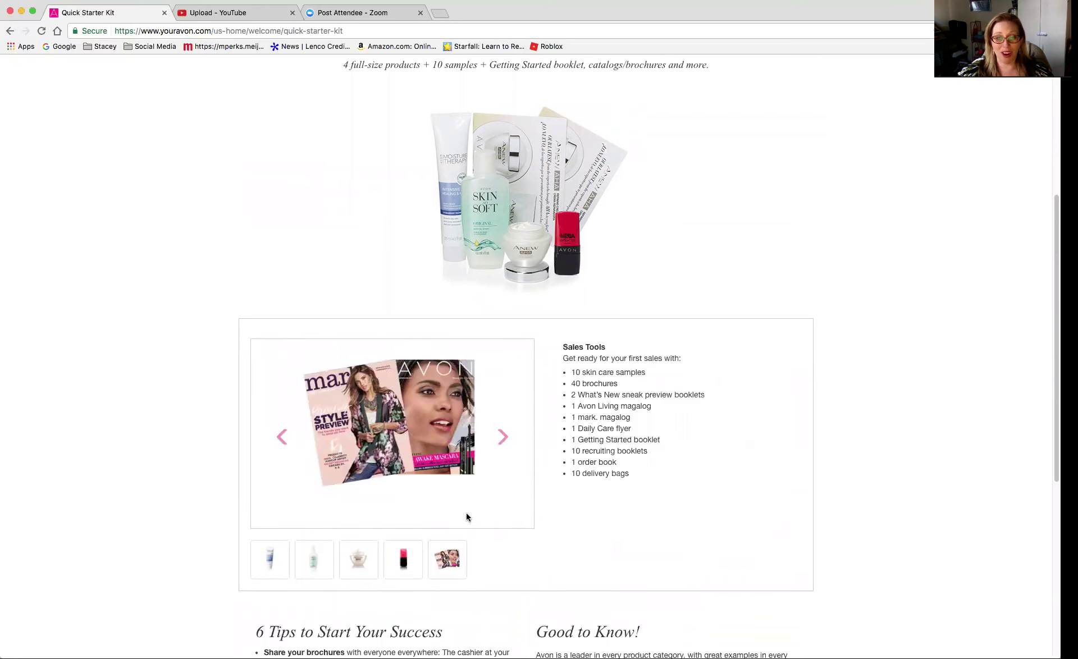
Scroll through the Quick Starter Kit tips and back up the page.
{"action": "scroll", "coordinate": [463, 494], "scroll_direction": "down", "scroll_amount": 5}
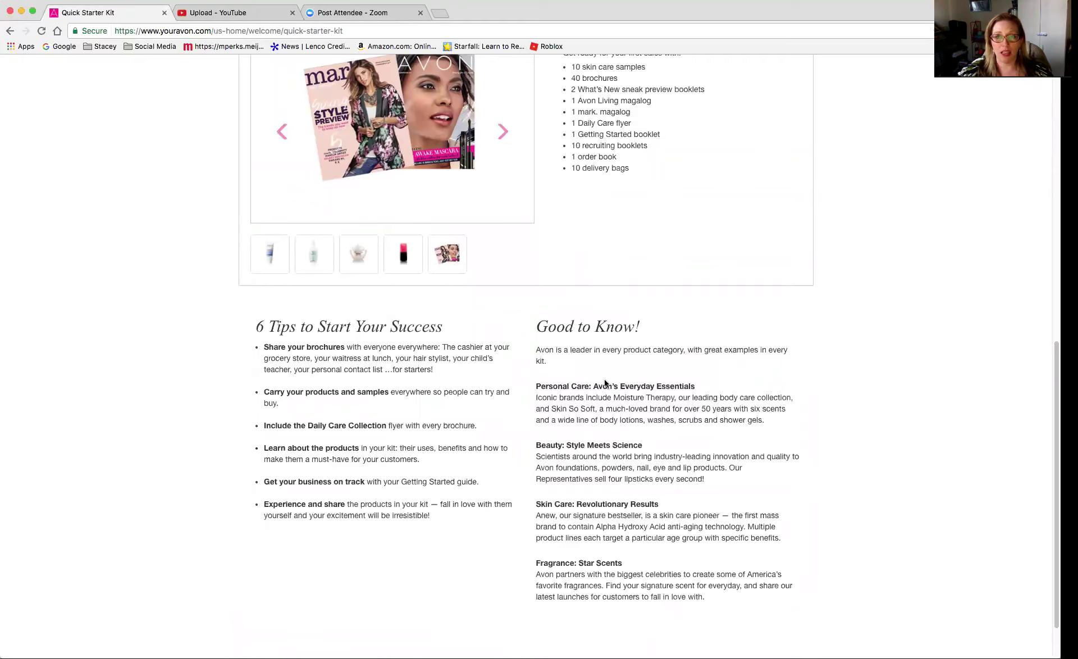
{"action": "scroll", "coordinate": [604, 381], "scroll_direction": "up", "scroll_amount": 6}
{"action": "scroll", "coordinate": [604, 383], "scroll_direction": "down", "scroll_amount": 4}
{"action": "scroll", "coordinate": [604, 384], "scroll_direction": "down", "scroll_amount": 3}
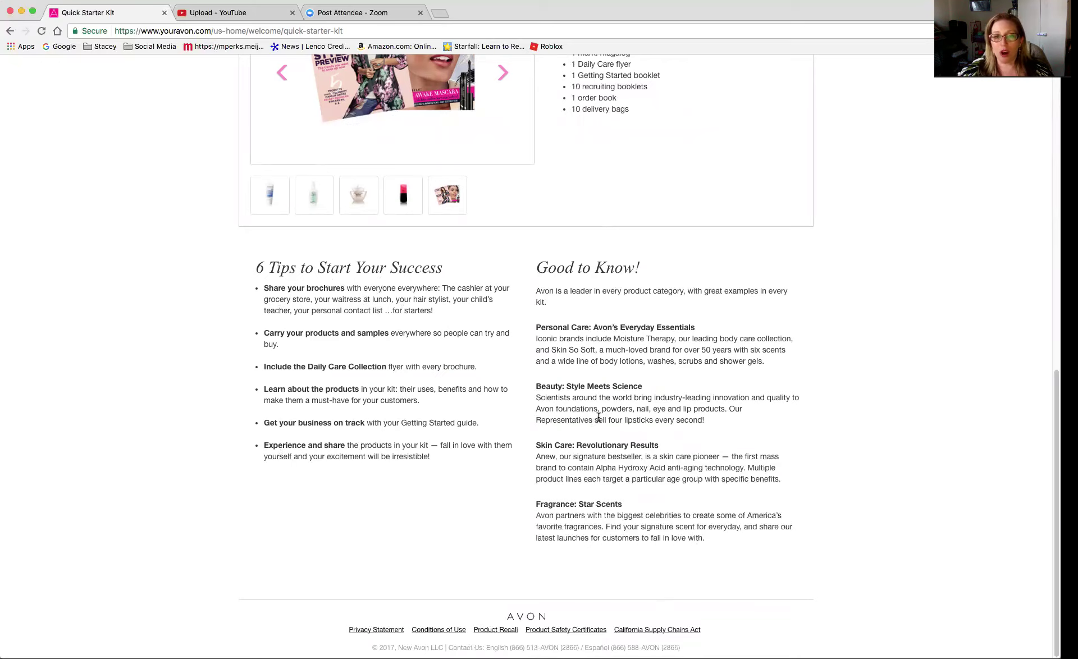
{"action": "scroll", "coordinate": [561, 337], "scroll_direction": "up", "scroll_amount": 5}
{"action": "scroll", "coordinate": [533, 252], "scroll_direction": "up", "scroll_amount": 5}
{"action": "scroll", "coordinate": [513, 208], "scroll_direction": "up", "scroll_amount": 3}
Return to the dashboard via the Your AVON logo and scroll to the Daily Care Collection offer and Important Info.
{"action": "left_click", "coordinate": [282, 106]}
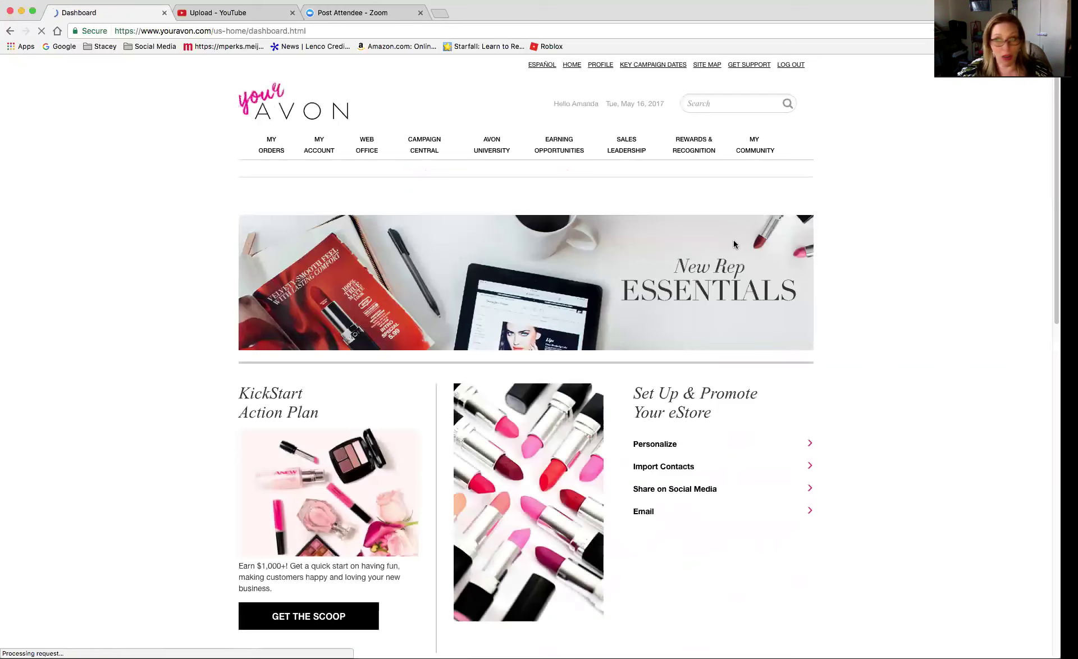
{"action": "scroll", "coordinate": [731, 245], "scroll_direction": "down", "scroll_amount": 5}
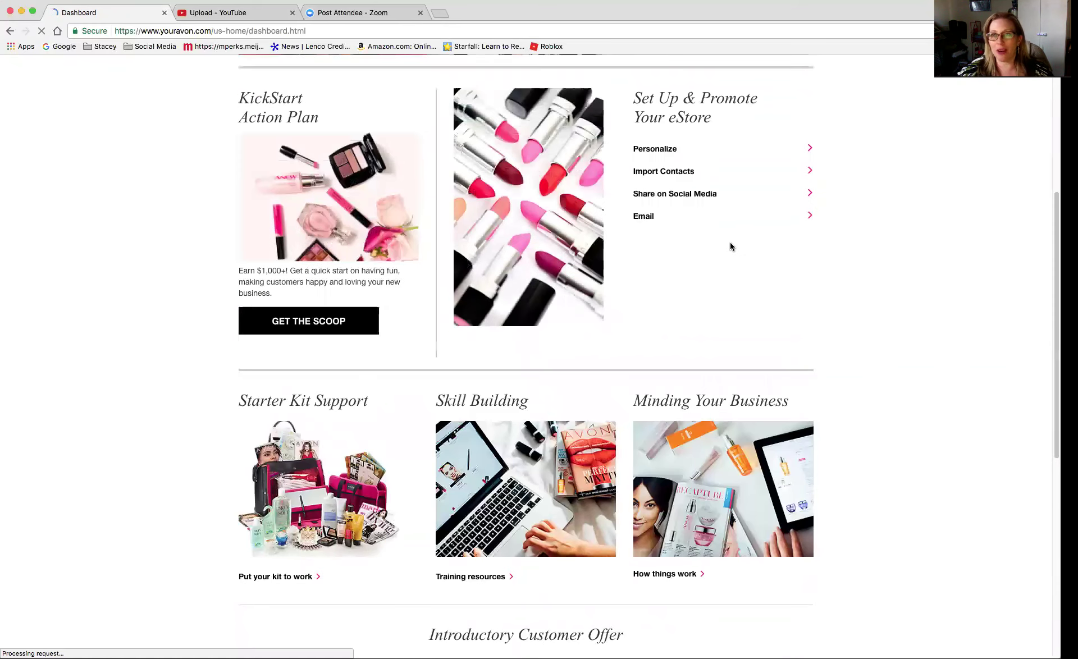
{"action": "scroll", "coordinate": [724, 264], "scroll_direction": "down", "scroll_amount": 1}
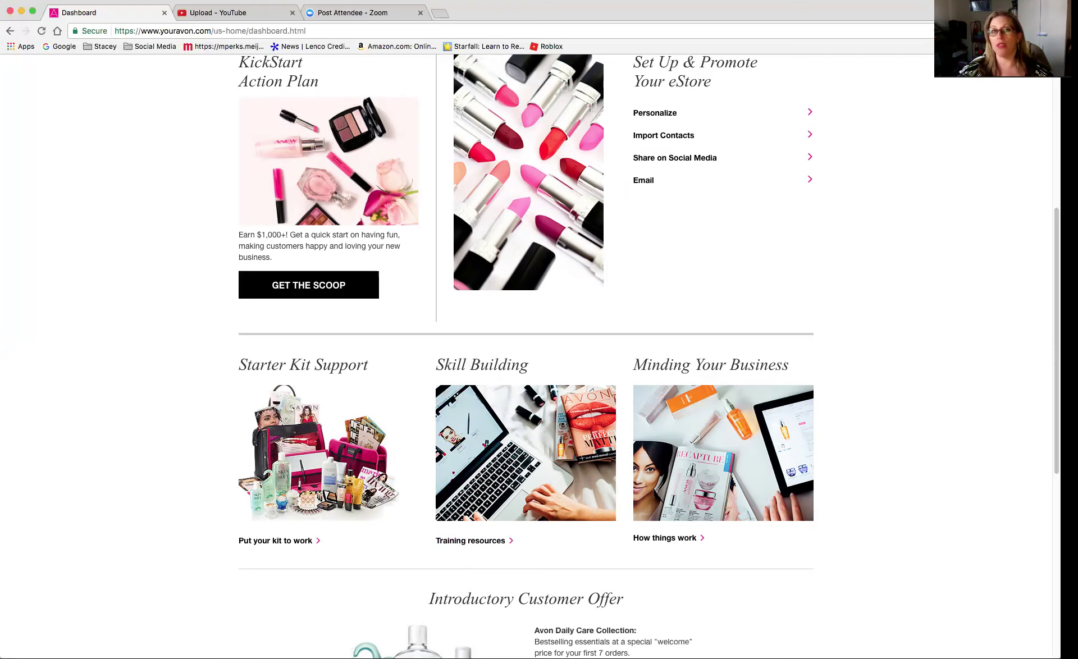
{"action": "scroll", "coordinate": [576, 347], "scroll_direction": "down", "scroll_amount": 7}
{"action": "scroll", "coordinate": [568, 375], "scroll_direction": "up", "scroll_amount": 12}
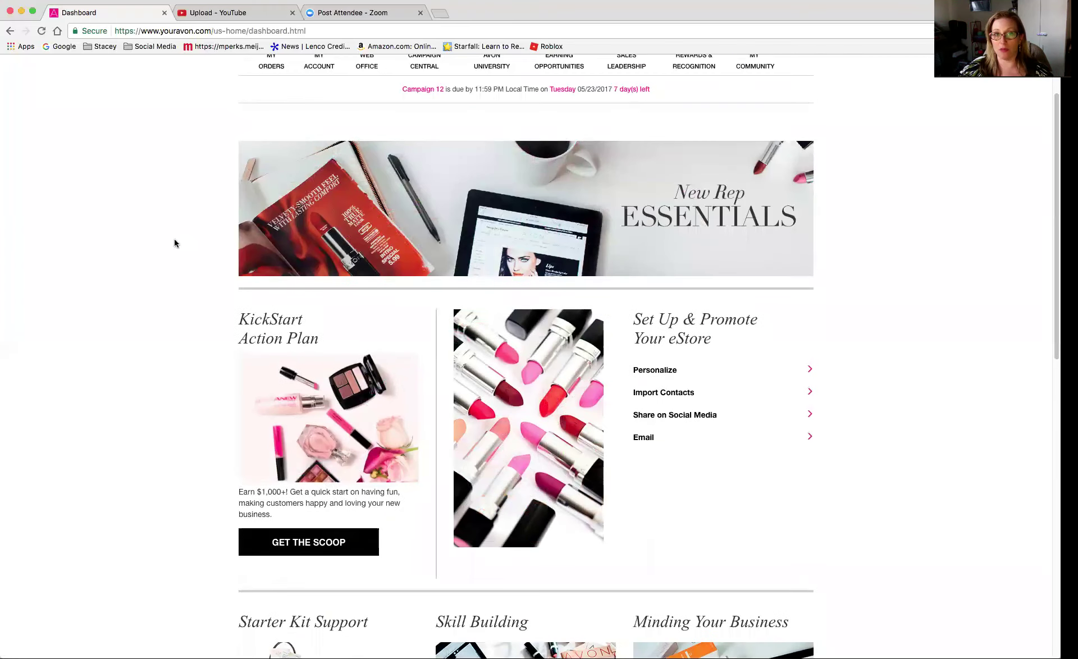
{"action": "scroll", "coordinate": [614, 365], "scroll_direction": "up", "scroll_amount": 2}
{"action": "scroll", "coordinate": [582, 386], "scroll_direction": "down", "scroll_amount": 10}
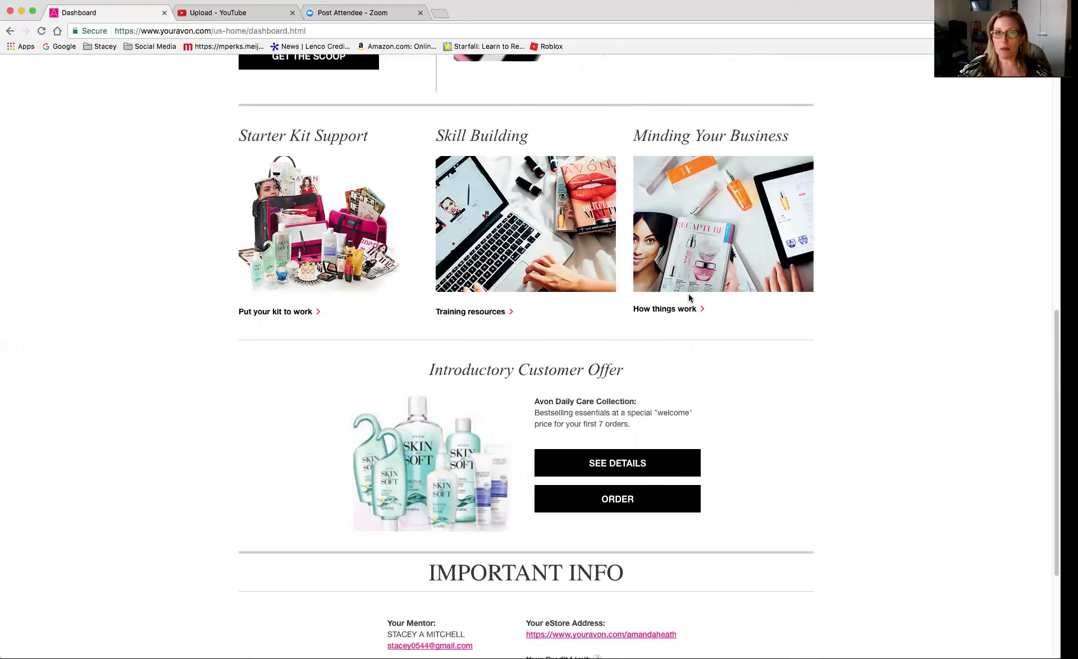
Open How Things Work and scroll past Social Selling to the Ordering section's 'On YourAvon.com' steps.
{"action": "left_click", "coordinate": [684, 312]}
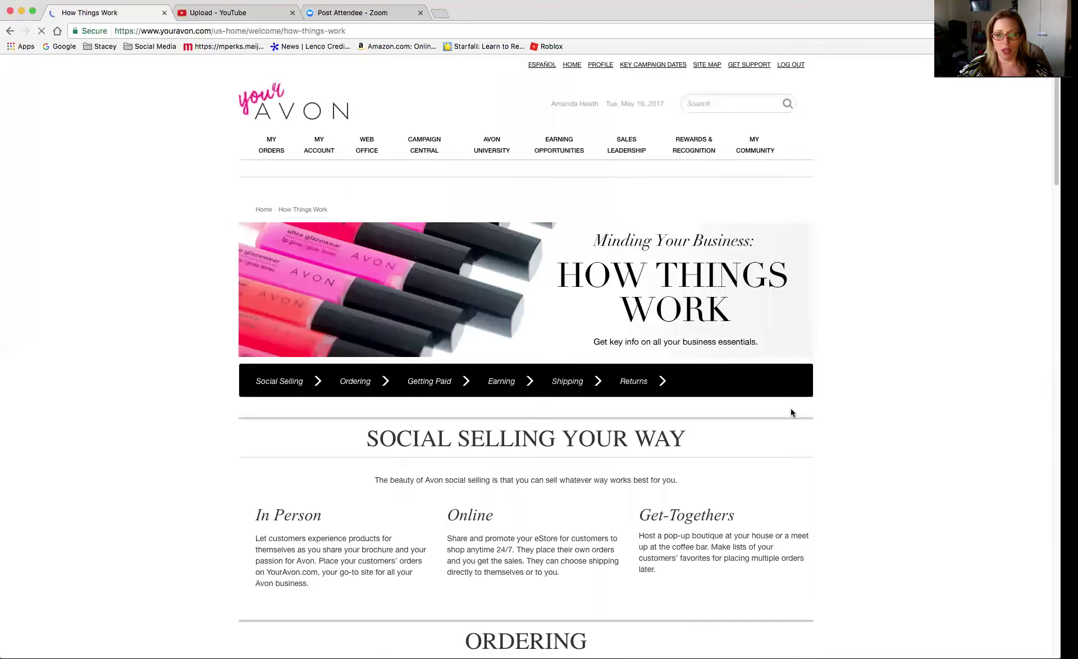
{"action": "scroll", "coordinate": [787, 416], "scroll_direction": "down", "scroll_amount": 2}
{"action": "scroll", "coordinate": [787, 413], "scroll_direction": "down", "scroll_amount": 1}
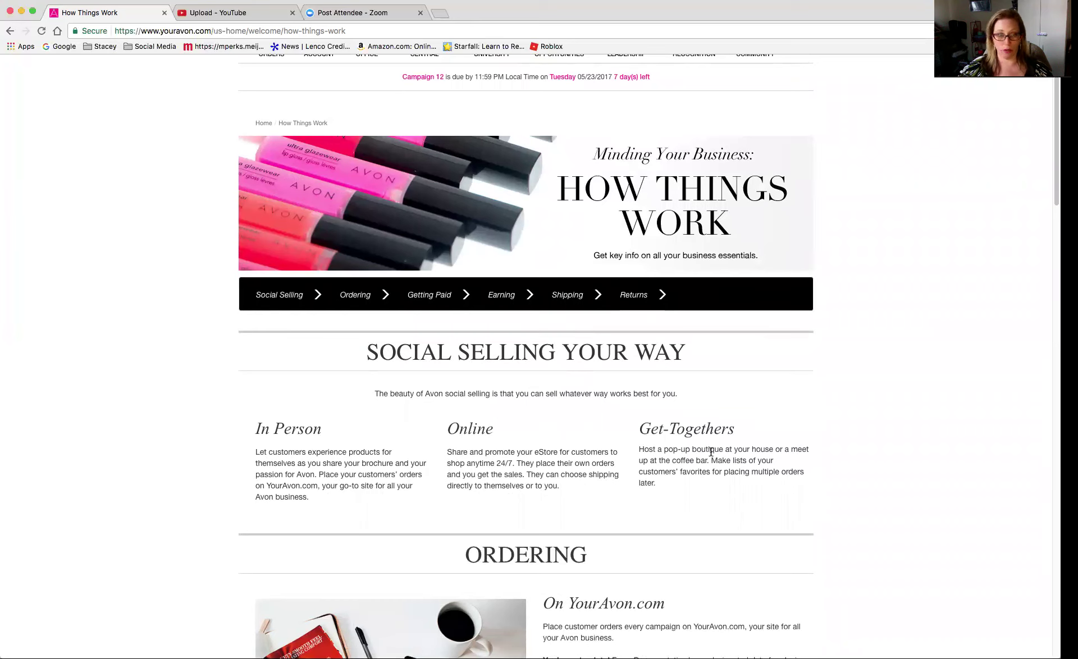
{"action": "scroll", "coordinate": [741, 469], "scroll_direction": "down", "scroll_amount": 2}
{"action": "scroll", "coordinate": [740, 469], "scroll_direction": "down", "scroll_amount": 3}
{"action": "scroll", "coordinate": [738, 469], "scroll_direction": "down", "scroll_amount": 3}
{"action": "scroll", "coordinate": [738, 474], "scroll_direction": "down", "scroll_amount": 2}
{"action": "scroll", "coordinate": [737, 472], "scroll_direction": "down", "scroll_amount": 5}
{"action": "scroll", "coordinate": [618, 160], "scroll_direction": "up", "scroll_amount": 1}
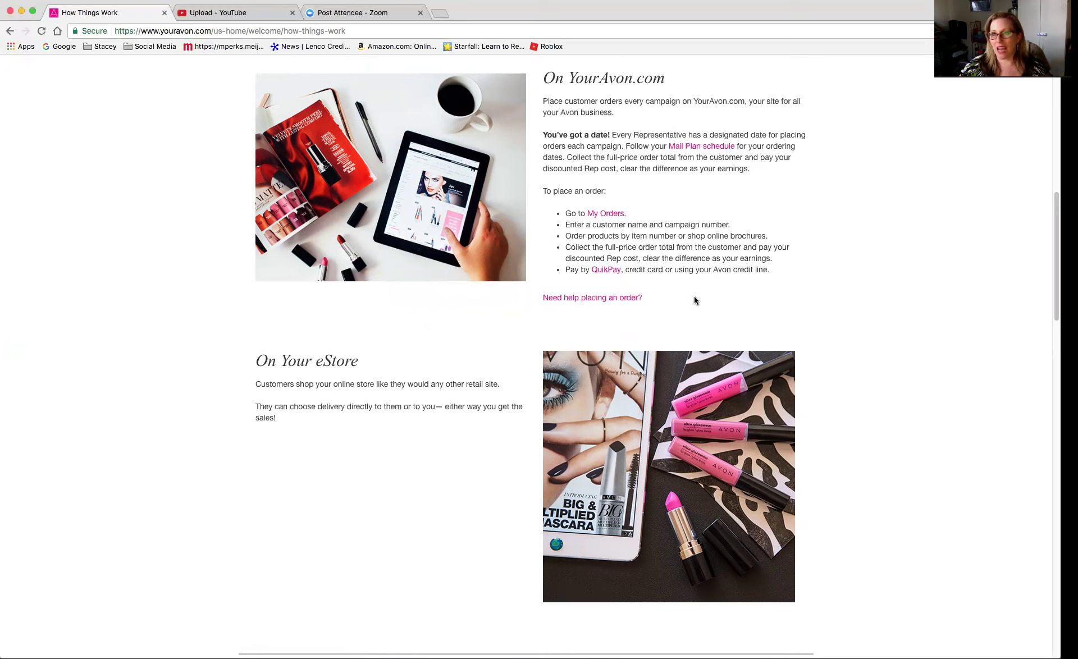
Scroll down How Things Work past Getting Paid, Earn on Everything and Shipping fees to Returns.
{"action": "scroll", "coordinate": [645, 306], "scroll_direction": "up", "scroll_amount": 1}
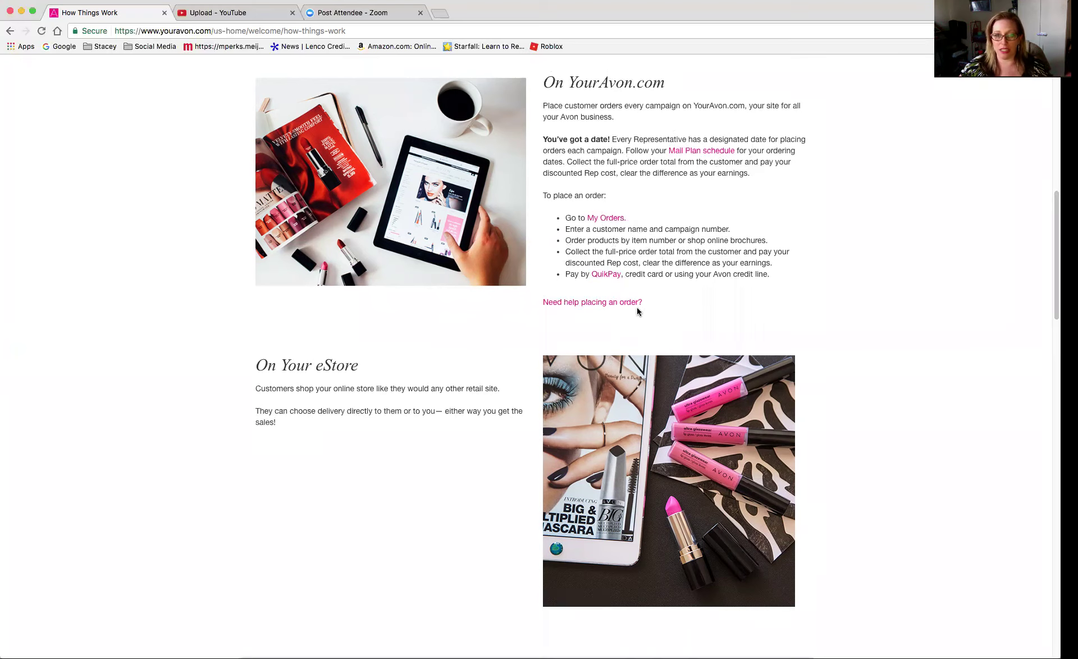
{"action": "scroll", "coordinate": [617, 314], "scroll_direction": "down", "scroll_amount": 6}
{"action": "scroll", "coordinate": [616, 314], "scroll_direction": "up", "scroll_amount": 4}
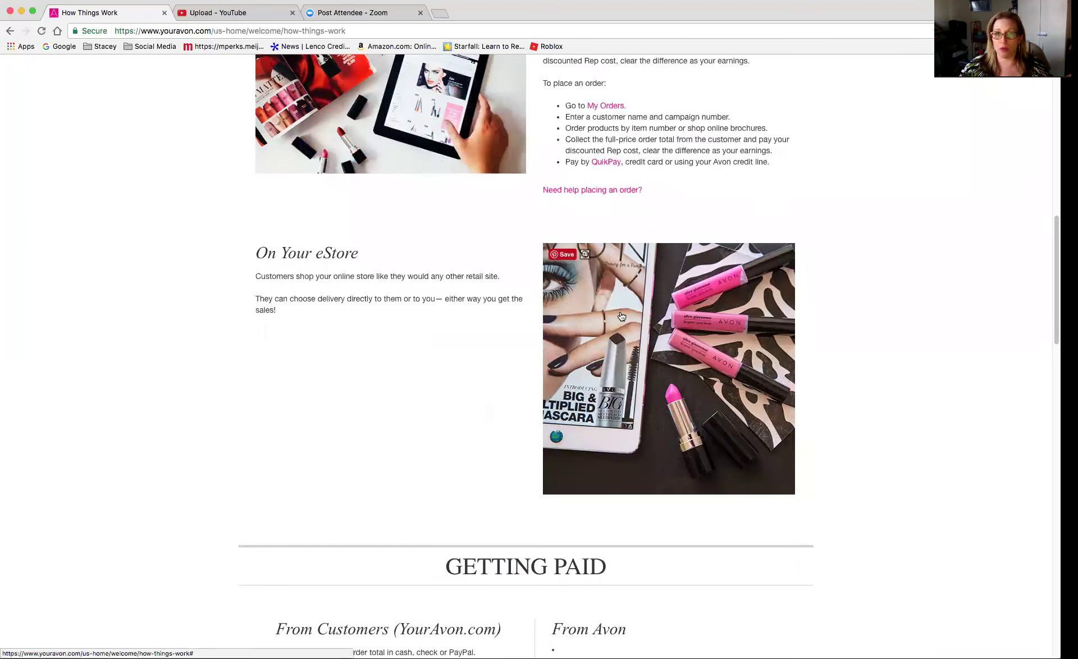
{"action": "scroll", "coordinate": [620, 315], "scroll_direction": "up", "scroll_amount": 1}
{"action": "scroll", "coordinate": [621, 317], "scroll_direction": "down", "scroll_amount": 2}
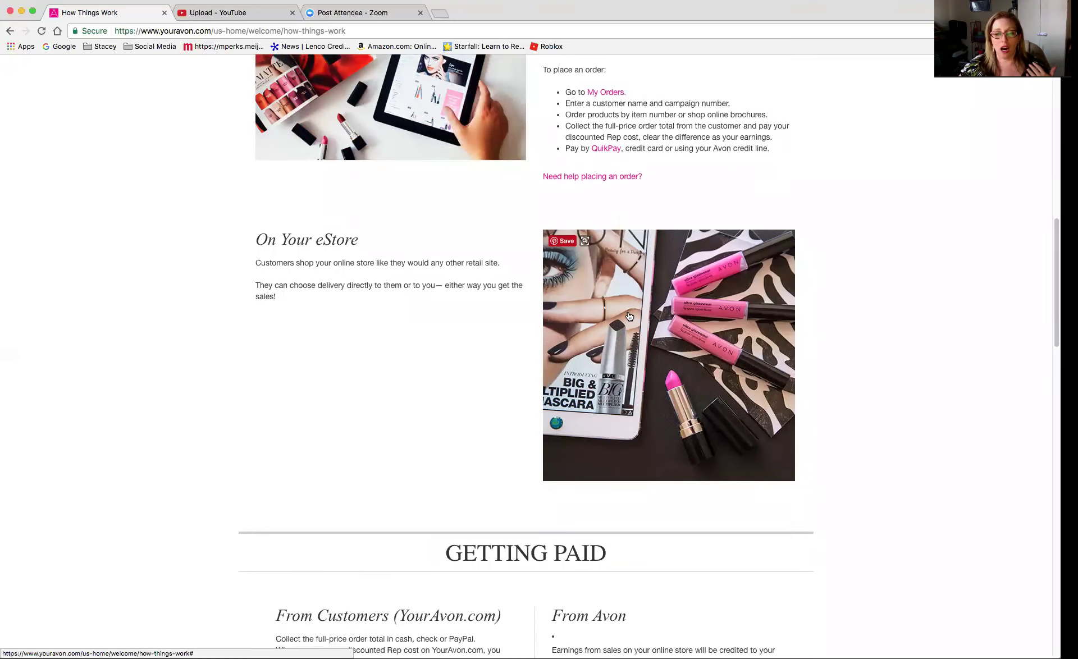
{"action": "scroll", "coordinate": [629, 317], "scroll_direction": "down", "scroll_amount": 1}
{"action": "scroll", "coordinate": [629, 316], "scroll_direction": "up", "scroll_amount": 1}
{"action": "scroll", "coordinate": [630, 316], "scroll_direction": "down", "scroll_amount": 1}
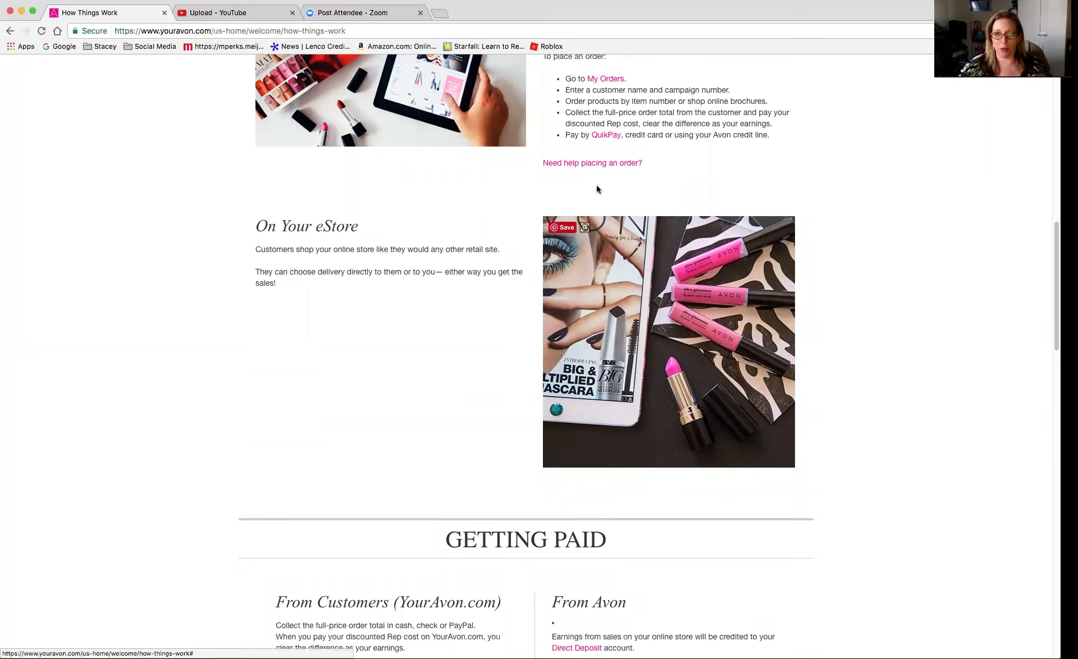
{"action": "scroll", "coordinate": [612, 202], "scroll_direction": "down", "scroll_amount": 1}
{"action": "scroll", "coordinate": [609, 208], "scroll_direction": "down", "scroll_amount": 5}
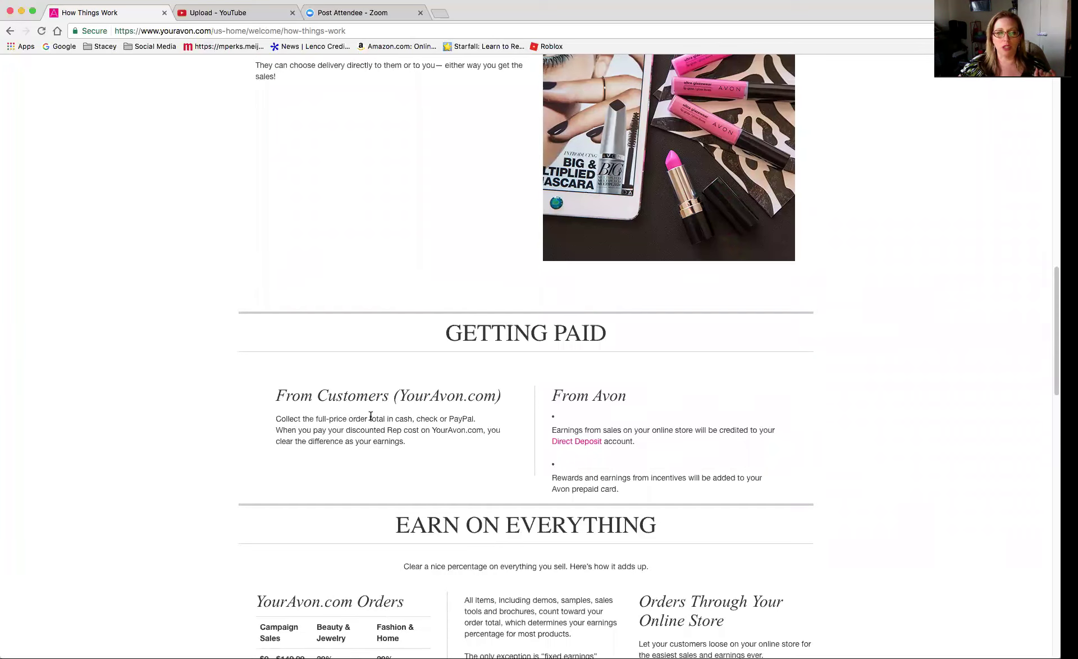
{"action": "scroll", "coordinate": [374, 408], "scroll_direction": "down", "scroll_amount": 2}
{"action": "scroll", "coordinate": [409, 345], "scroll_direction": "down", "scroll_amount": 4}
{"action": "scroll", "coordinate": [408, 345], "scroll_direction": "down", "scroll_amount": 2}
{"action": "scroll", "coordinate": [409, 344], "scroll_direction": "down", "scroll_amount": 4}
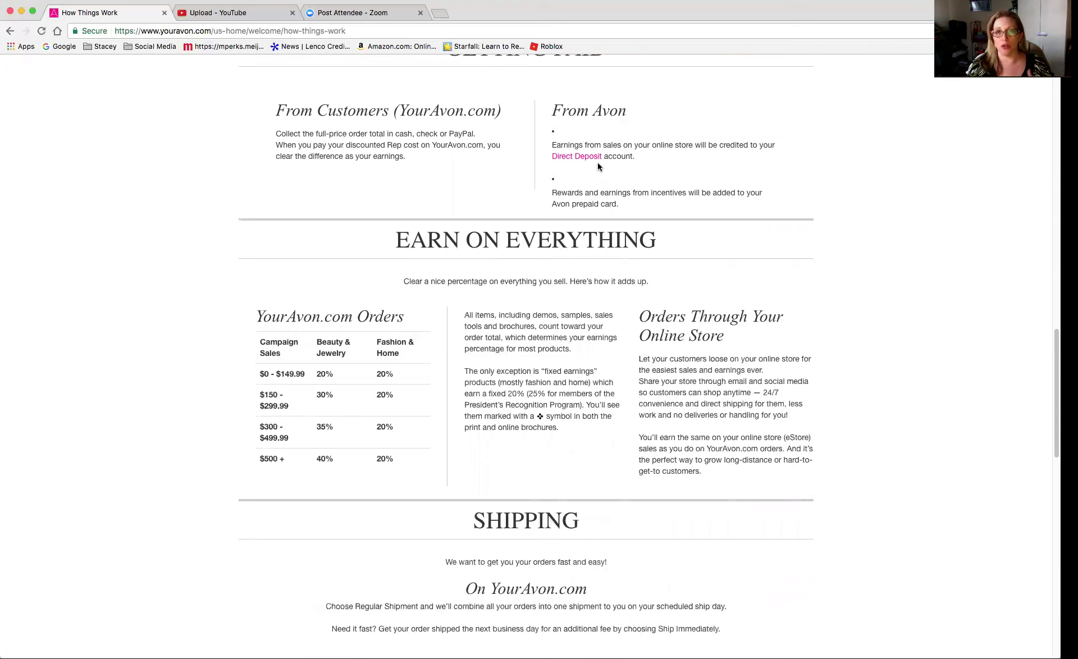
{"action": "scroll", "coordinate": [618, 191], "scroll_direction": "down", "scroll_amount": 3}
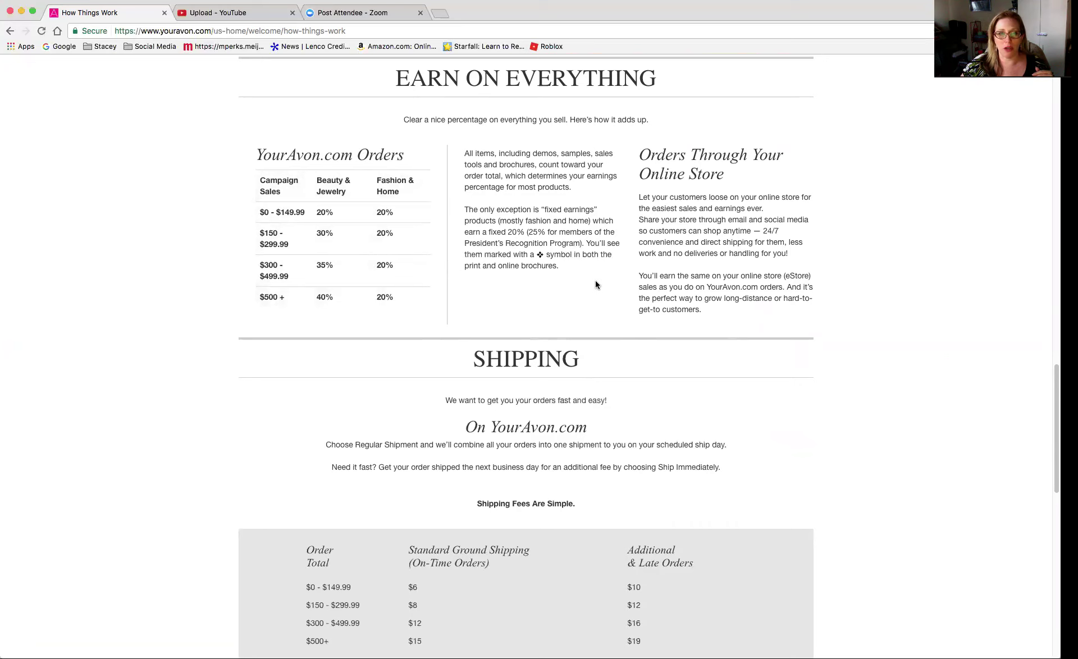
{"action": "scroll", "coordinate": [595, 280], "scroll_direction": "down", "scroll_amount": 3}
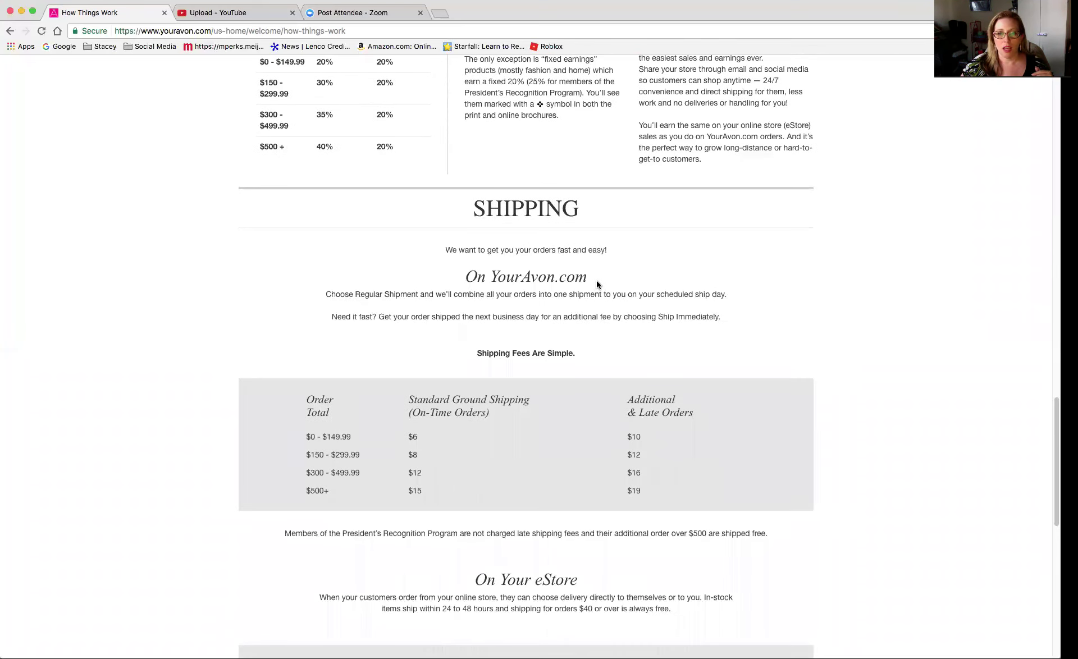
{"action": "scroll", "coordinate": [596, 280], "scroll_direction": "down", "scroll_amount": 5}
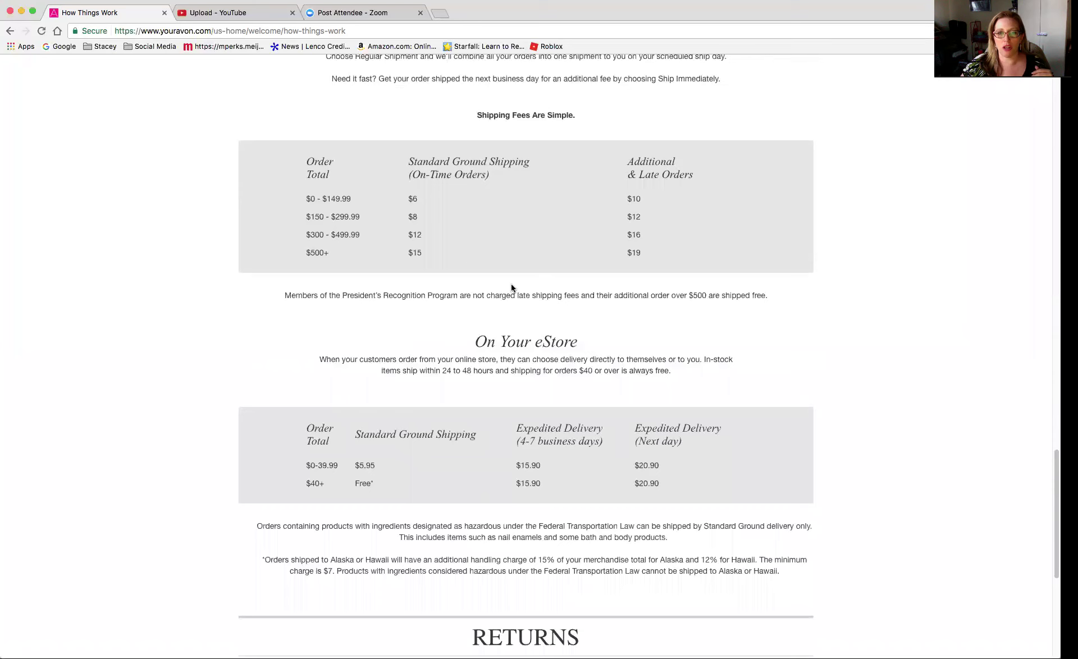
{"action": "scroll", "coordinate": [556, 304], "scroll_direction": "down", "scroll_amount": 1}
Scroll to the page footer, then back up to the banner and Social Selling Your Way section.
{"action": "scroll", "coordinate": [556, 304], "scroll_direction": "down", "scroll_amount": 4}
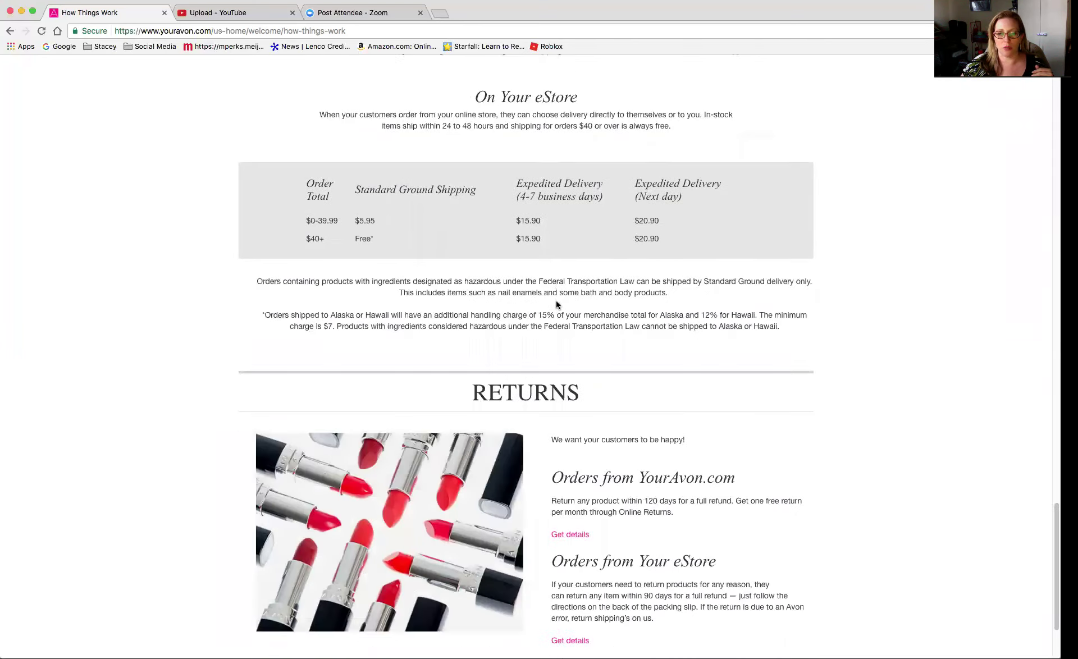
{"action": "scroll", "coordinate": [552, 310], "scroll_direction": "down", "scroll_amount": 3}
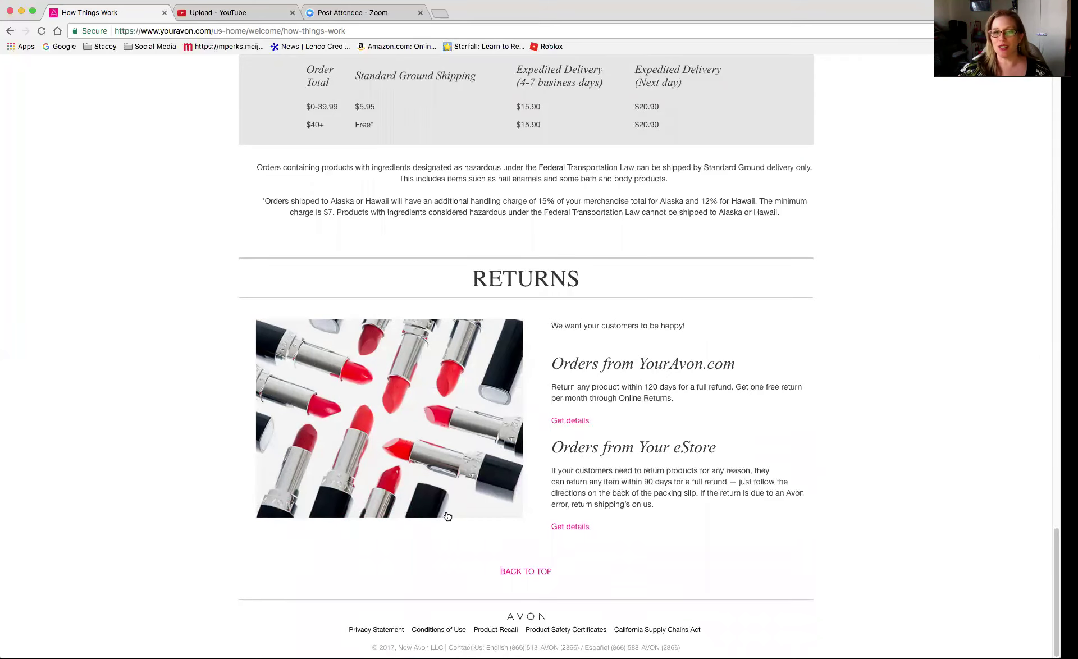
{"action": "scroll", "coordinate": [635, 499], "scroll_direction": "up", "scroll_amount": 20}
{"action": "scroll", "coordinate": [636, 503], "scroll_direction": "up", "scroll_amount": 4}
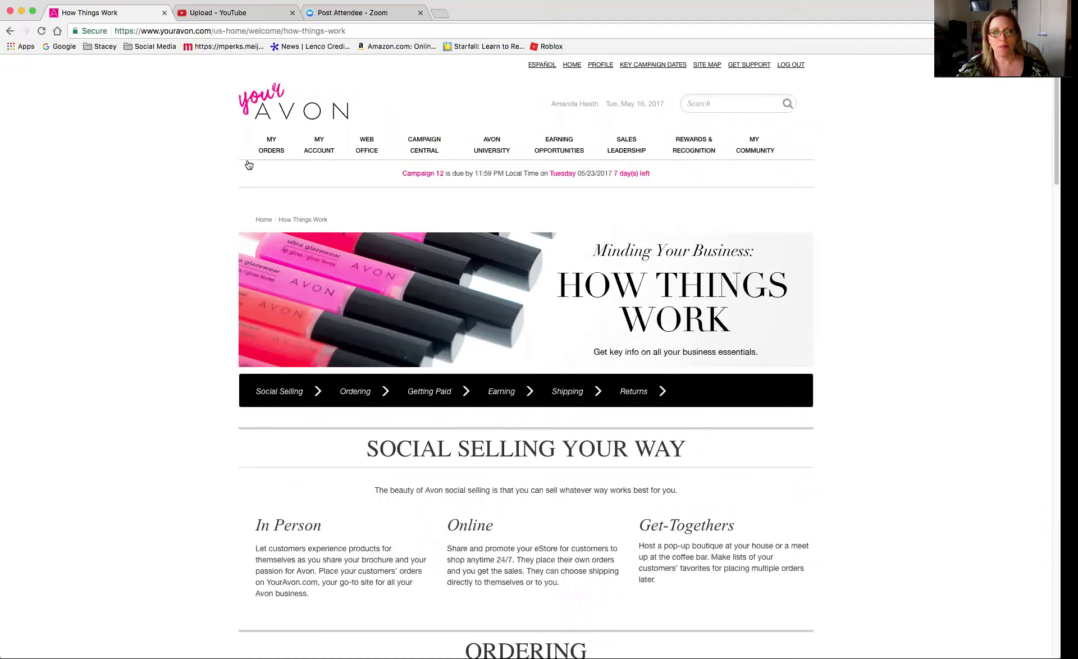
Return to the dashboard via the YourAvon logo and scroll to the Daily Care Collection Introductory Customer Offer.
{"action": "left_click", "coordinate": [265, 97]}
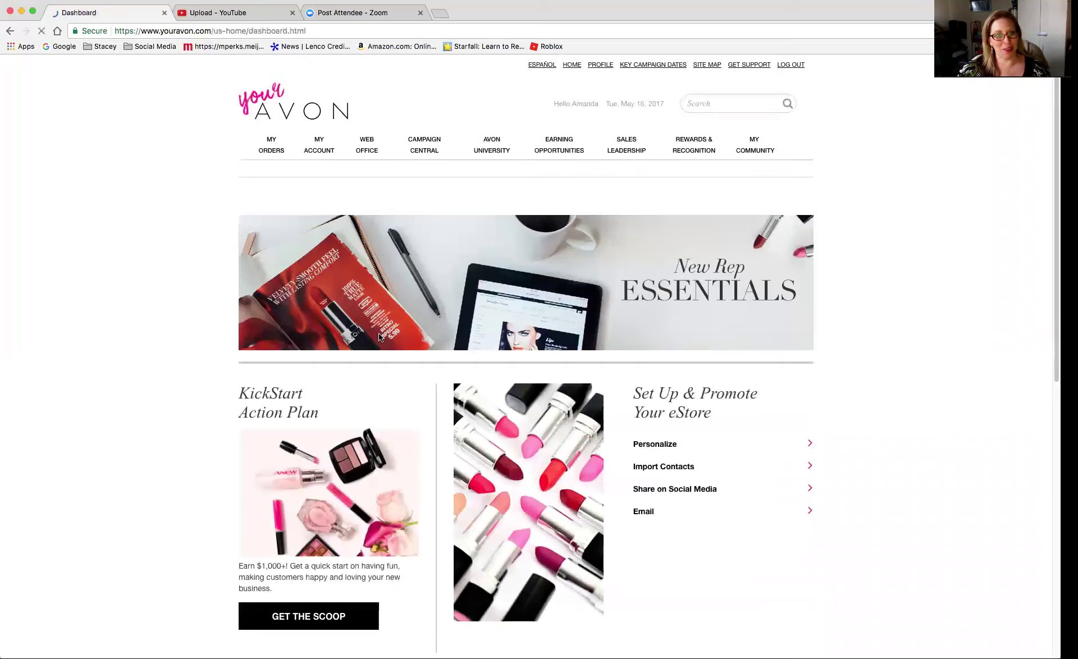
{"action": "scroll", "coordinate": [458, 392], "scroll_direction": "down", "scroll_amount": 5}
{"action": "scroll", "coordinate": [457, 392], "scroll_direction": "down", "scroll_amount": 5}
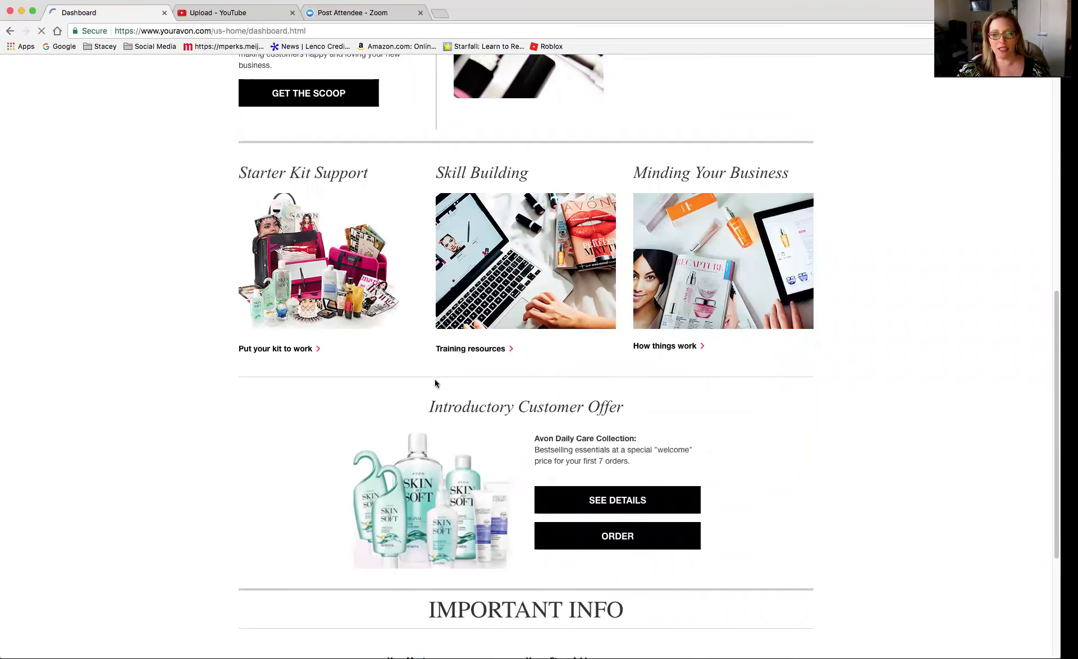
{"action": "scroll", "coordinate": [436, 383], "scroll_direction": "down", "scroll_amount": 3}
{"action": "scroll", "coordinate": [436, 383], "scroll_direction": "up", "scroll_amount": 2}
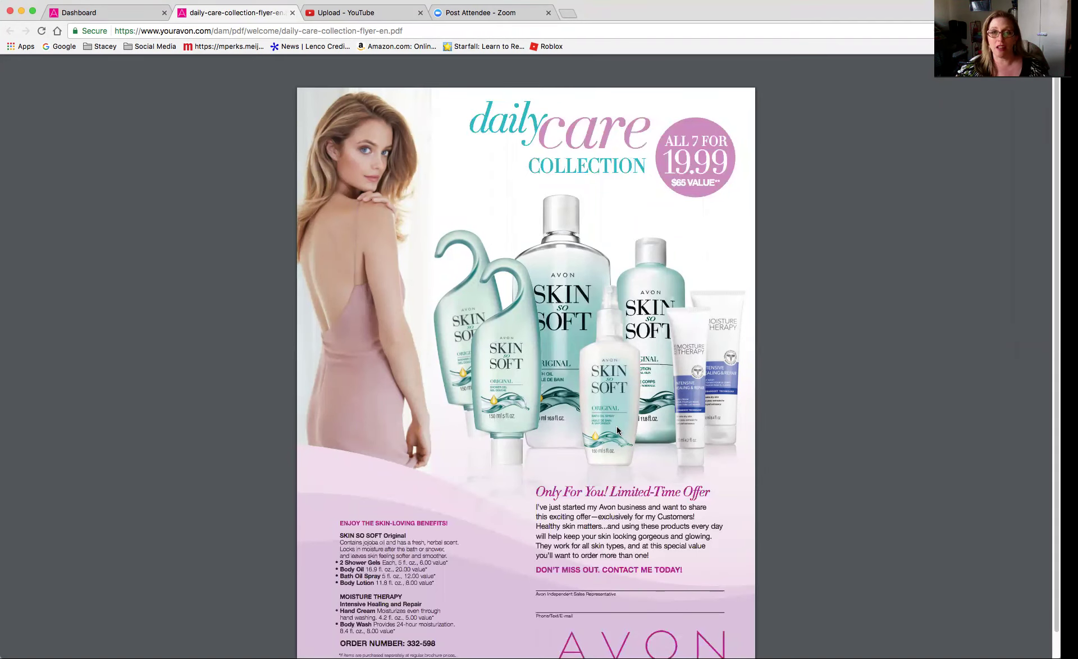
Scroll the Daily Care Collection flyer PDF to view the full page with order number 332-598.
{"action": "scroll", "coordinate": [616, 430], "scroll_direction": "down", "scroll_amount": 1}
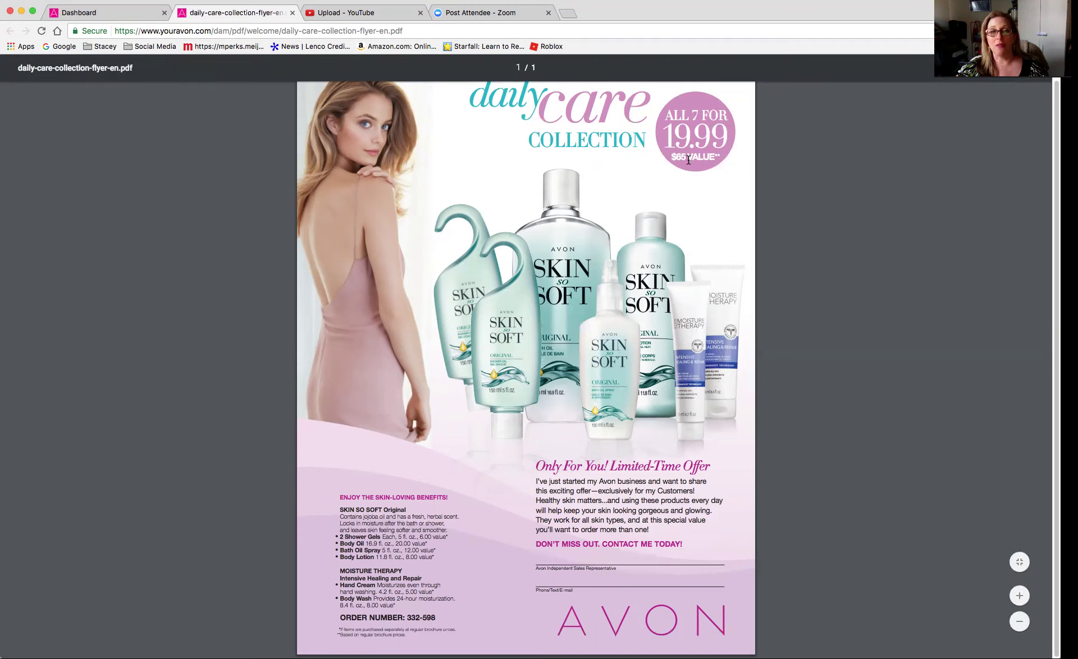
{"action": "scroll", "coordinate": [553, 306], "scroll_direction": "up", "scroll_amount": 1}
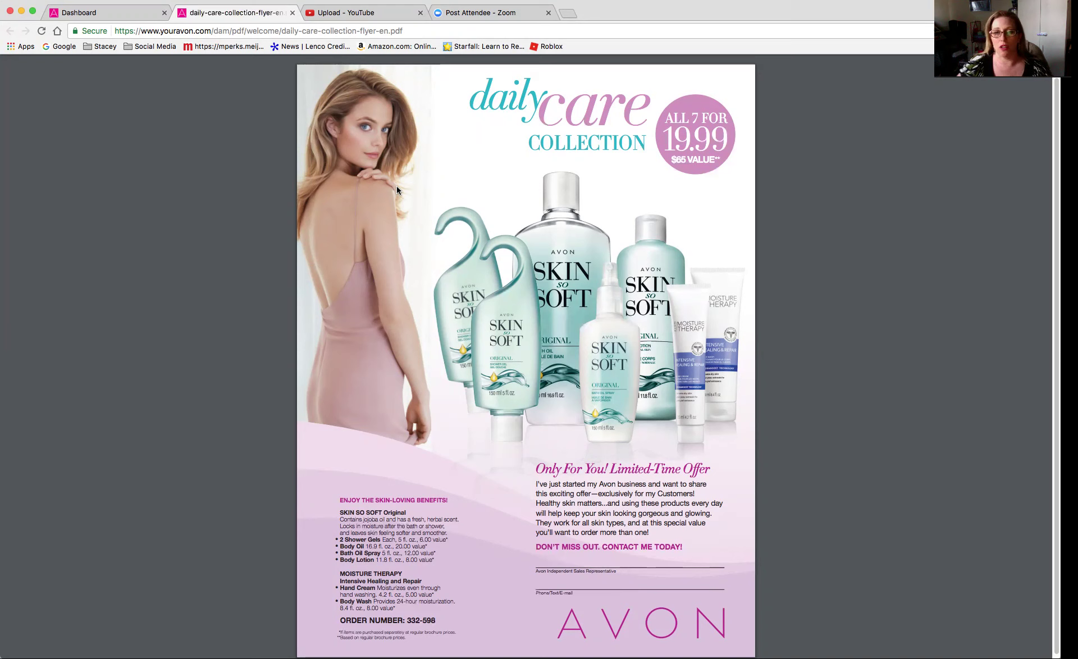
Scroll back up on the Daily Care Collection flyer PDF.
{"action": "scroll", "coordinate": [458, 143], "scroll_direction": "up", "scroll_amount": 1}
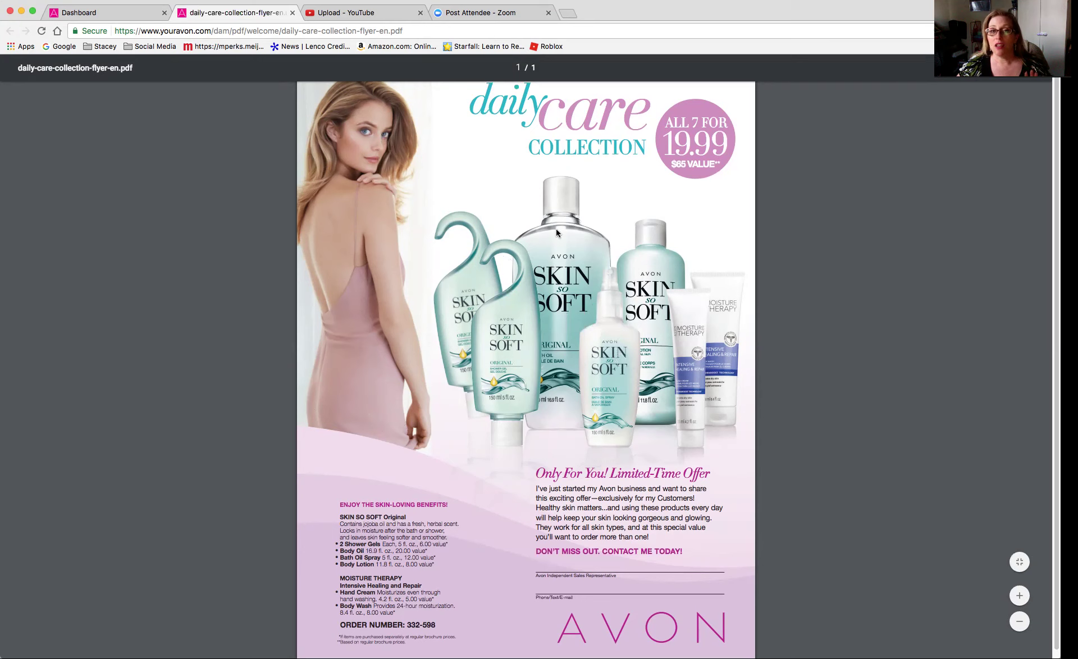
Close the flyer PDF tab and scroll the dashboard to the Introductory Customer Offer and Important Info.
{"action": "left_click", "coordinate": [293, 13]}
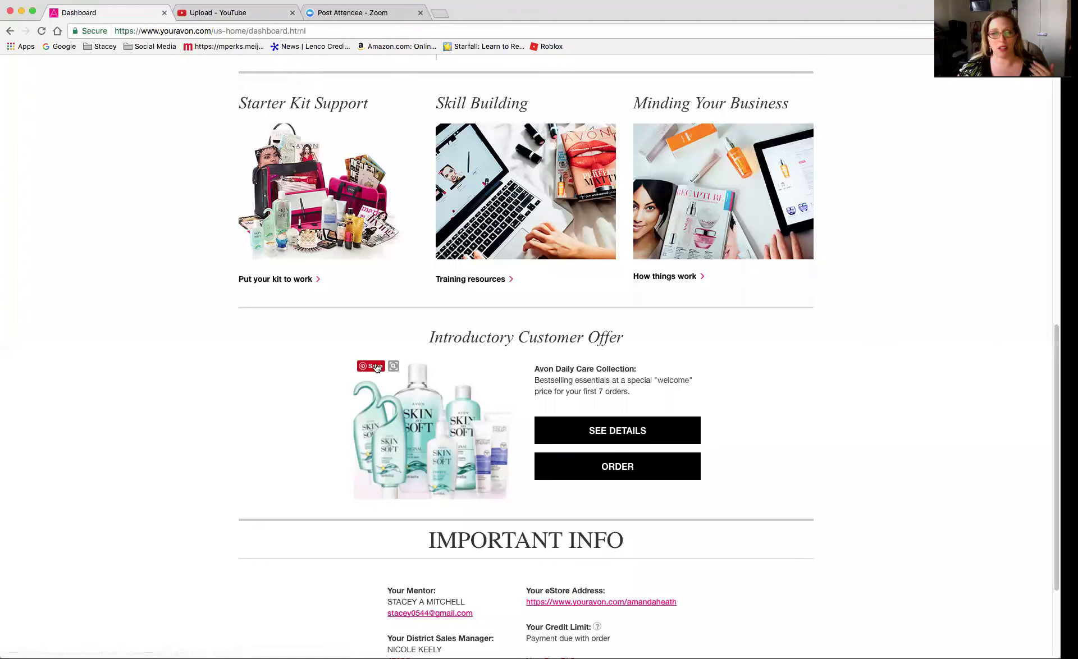
{"action": "scroll", "coordinate": [344, 373], "scroll_direction": "up", "scroll_amount": 1}
{"action": "scroll", "coordinate": [343, 373], "scroll_direction": "down", "scroll_amount": 4}
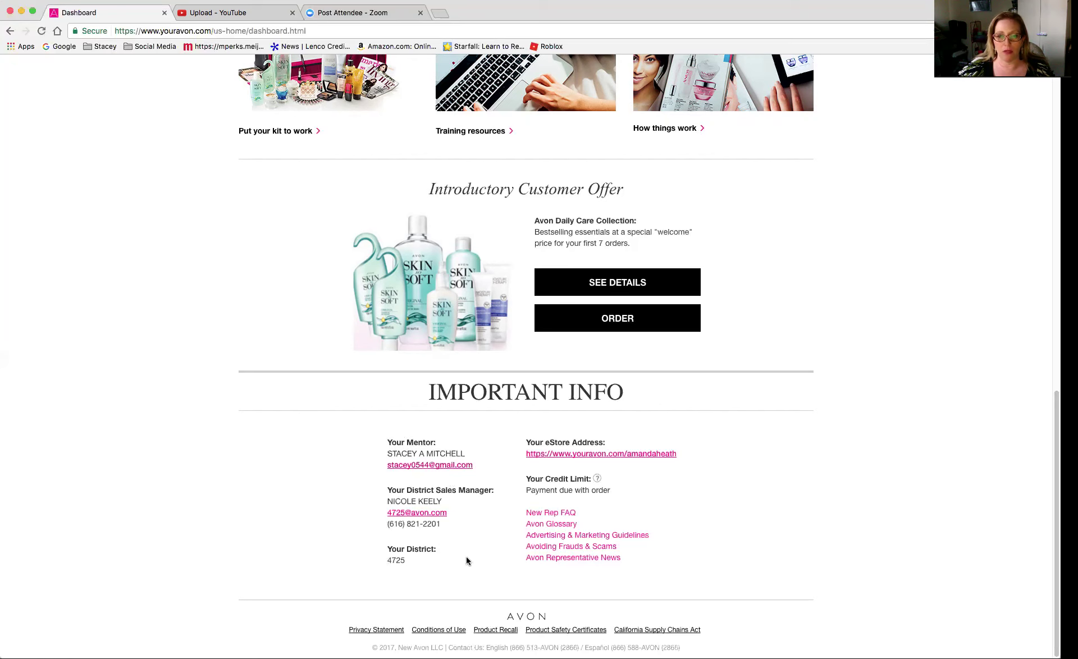
{"action": "scroll", "coordinate": [466, 559], "scroll_direction": "up", "scroll_amount": 5}
{"action": "scroll", "coordinate": [466, 559], "scroll_direction": "up", "scroll_amount": 5}
{"action": "scroll", "coordinate": [466, 559], "scroll_direction": "up", "scroll_amount": 3}
{"action": "mouse_move", "coordinate": [527, 511]}
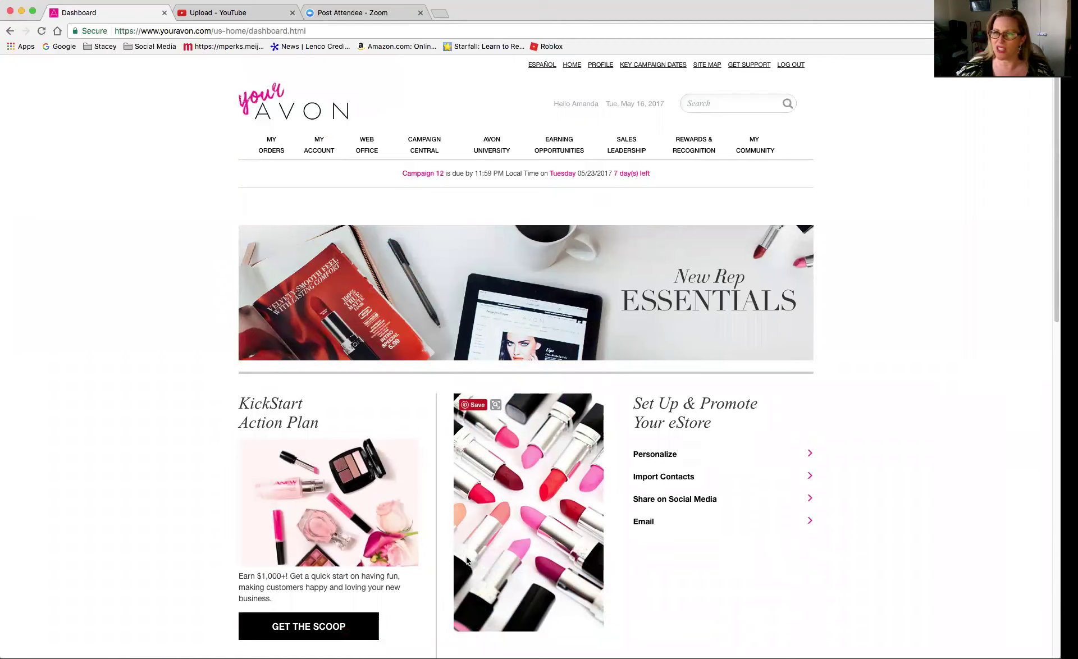
{"action": "scroll", "coordinate": [466, 560], "scroll_direction": "down", "scroll_amount": 5}
{"action": "scroll", "coordinate": [466, 560], "scroll_direction": "down", "scroll_amount": 5}
{"action": "scroll", "coordinate": [466, 560], "scroll_direction": "up", "scroll_amount": 10}
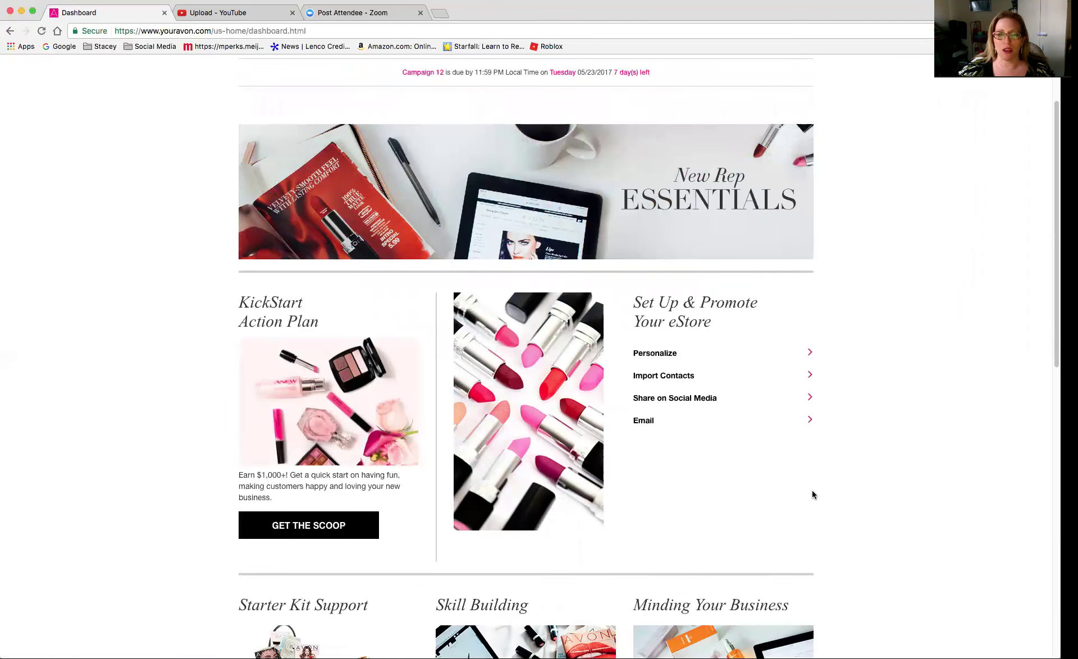
{"action": "scroll", "coordinate": [812, 494], "scroll_direction": "up", "scroll_amount": 1}
{"action": "scroll", "coordinate": [812, 494], "scroll_direction": "up", "scroll_amount": 1}
{"action": "scroll", "coordinate": [811, 495], "scroll_direction": "up", "scroll_amount": 3}
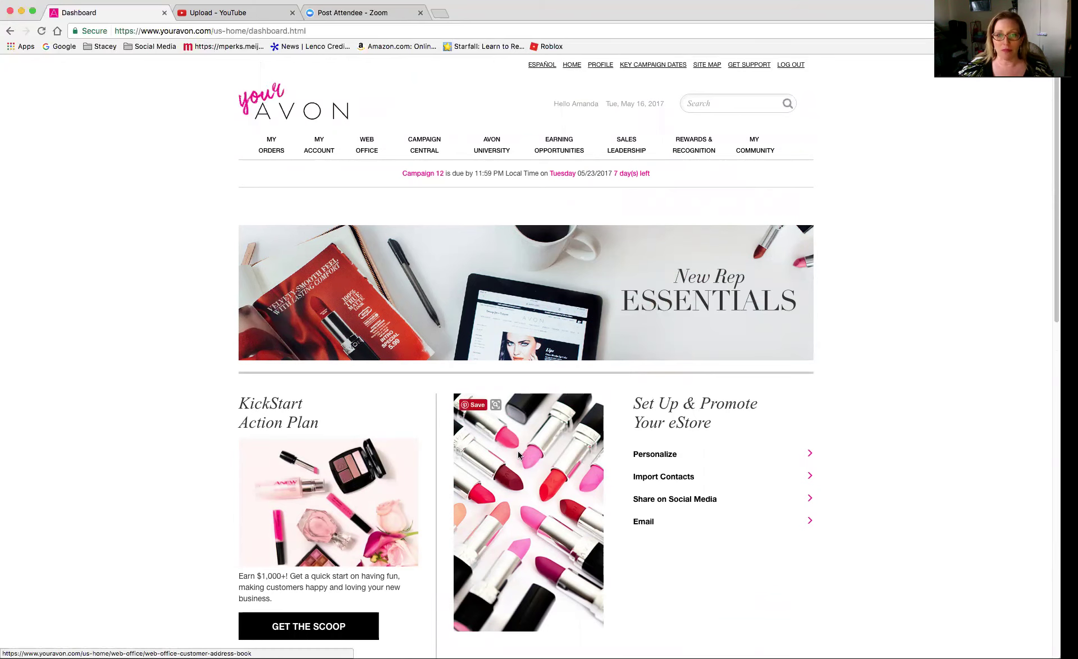
{"action": "scroll", "coordinate": [450, 451], "scroll_direction": "down", "scroll_amount": 7}
{"action": "mouse_move", "coordinate": [525, 393]}
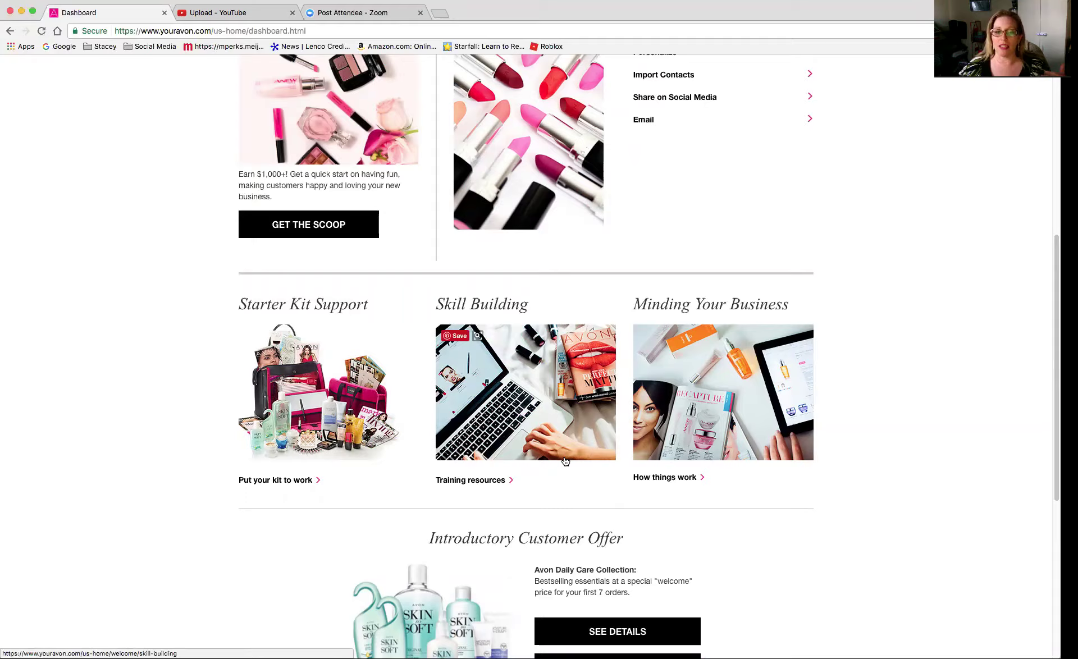
{"action": "scroll", "coordinate": [566, 461], "scroll_direction": "down", "scroll_amount": 6}
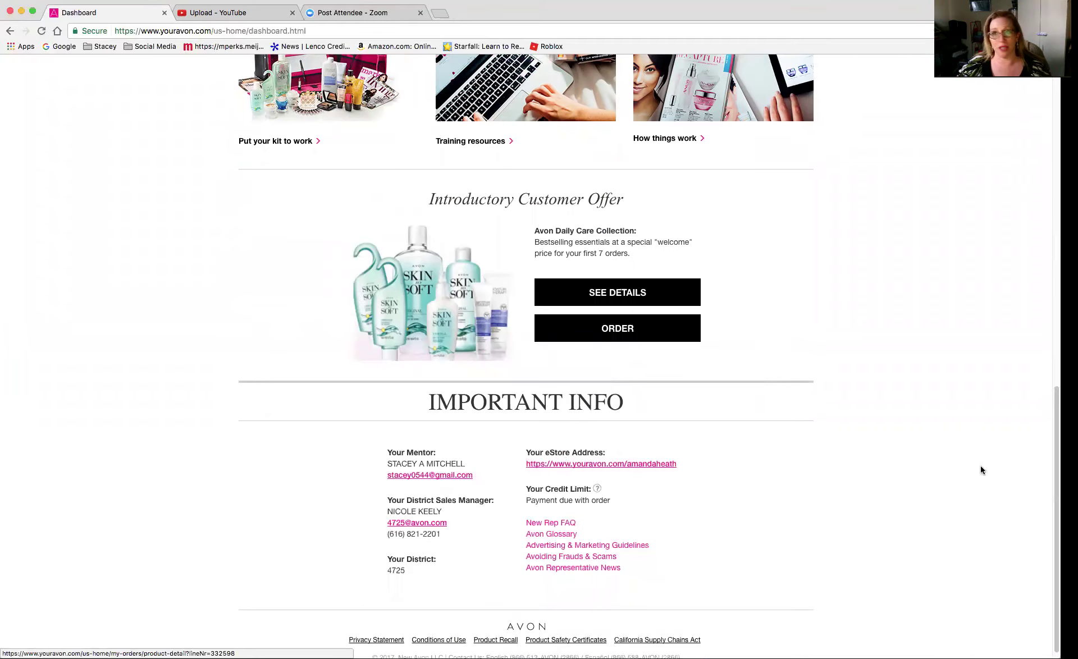